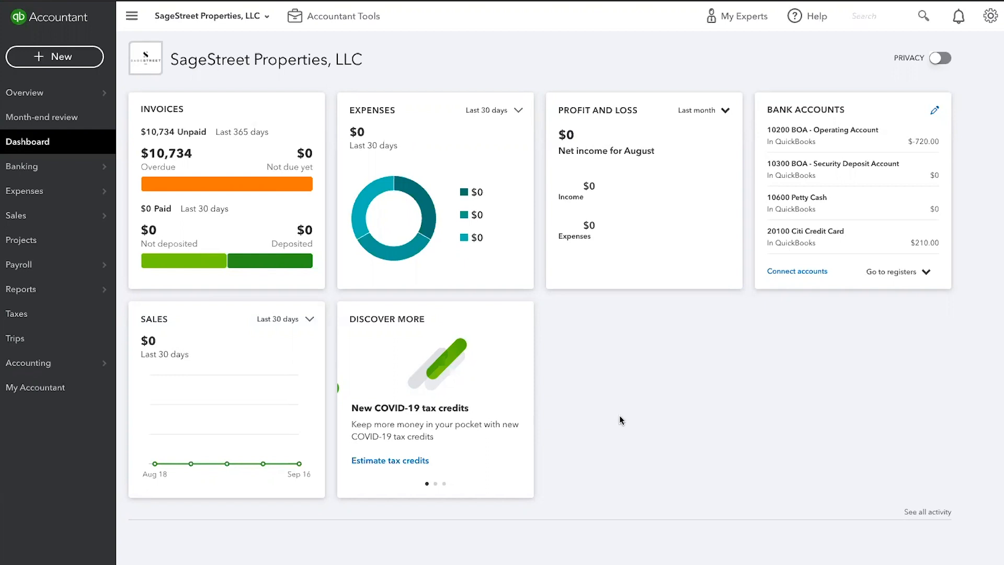
Open Sales to show the Invoices list, with eight overdue invoices totalling $10,733.58
left_click(18, 222)
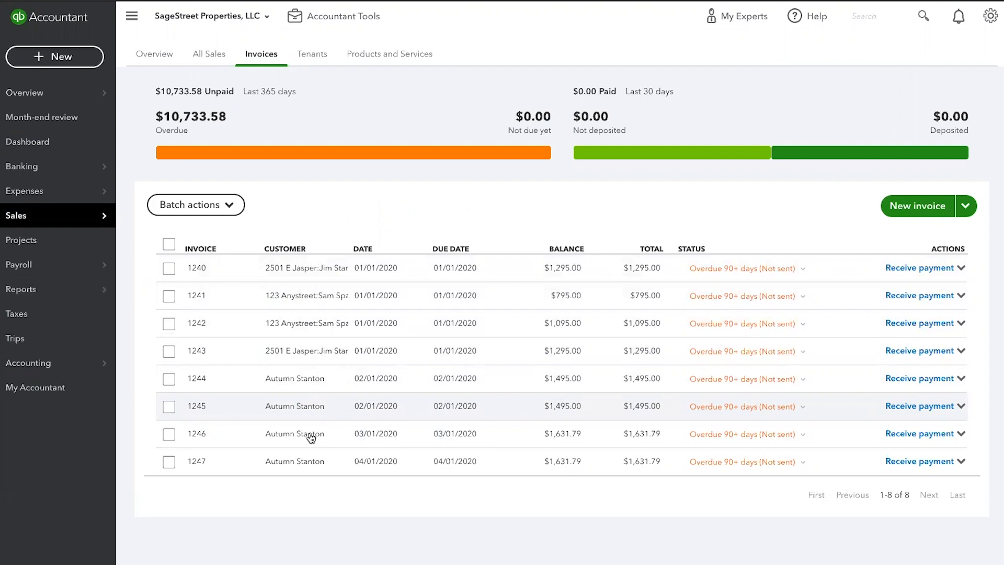
Start a new invoice and pick the existing tenant from the suggestions
left_click(916, 210)
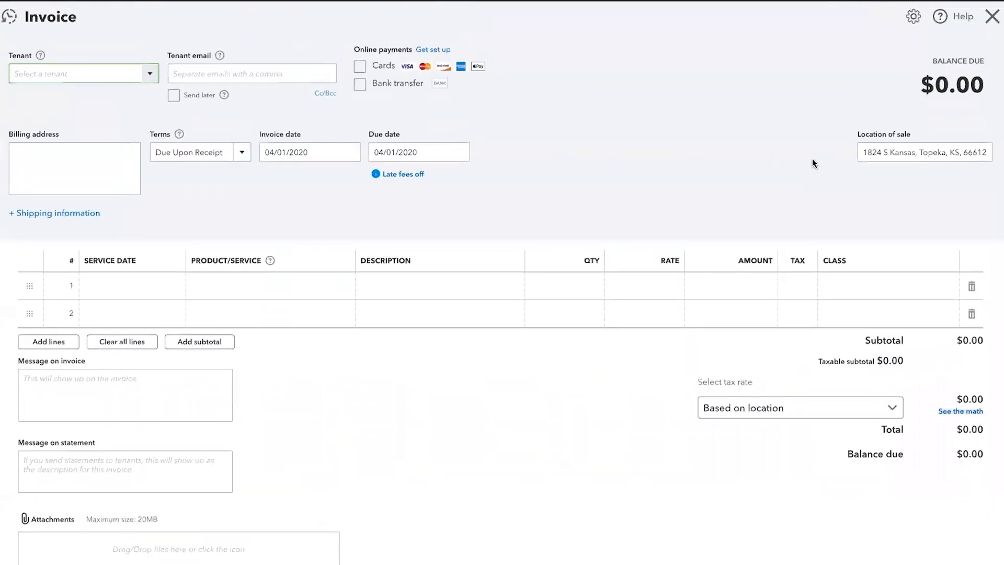
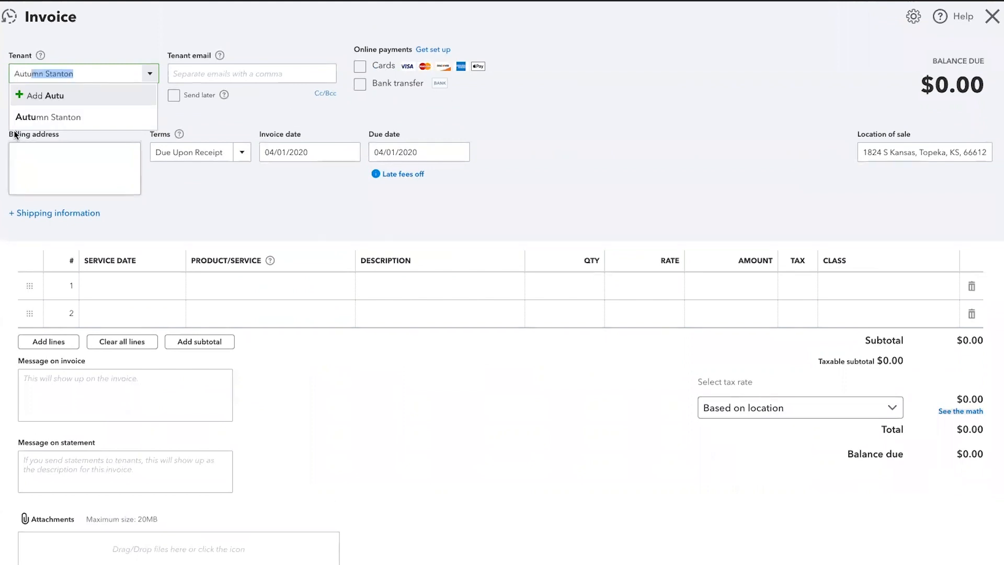
left_click(84, 115)
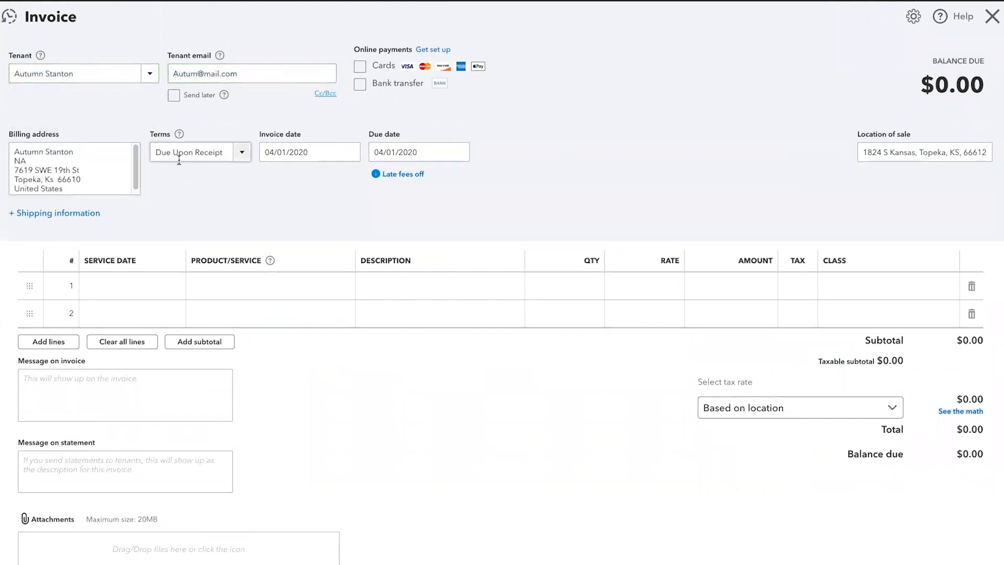
Date the invoice May 1, 2020 and enter 0501 as line 1's service date
left_click(322, 153)
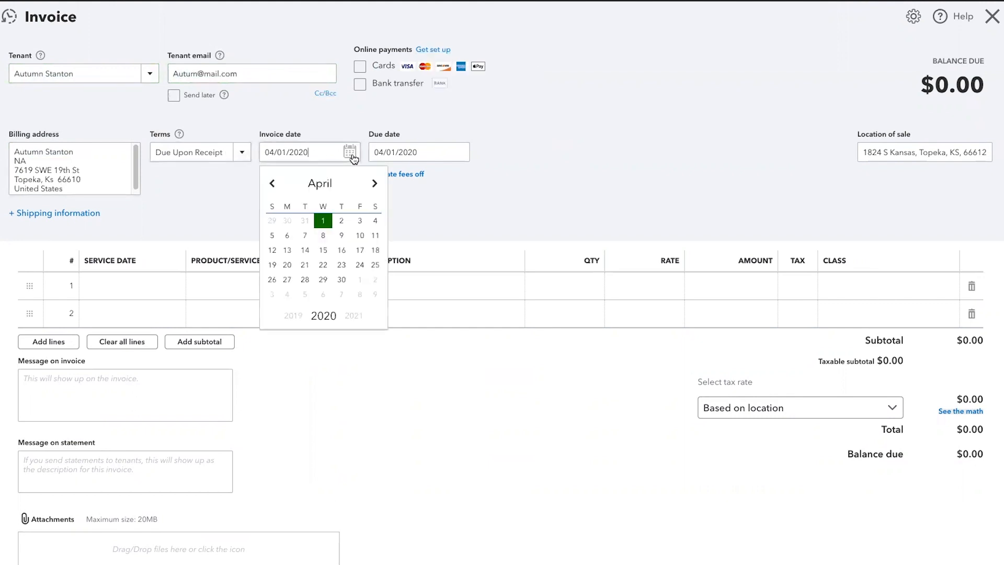
left_click(376, 184)
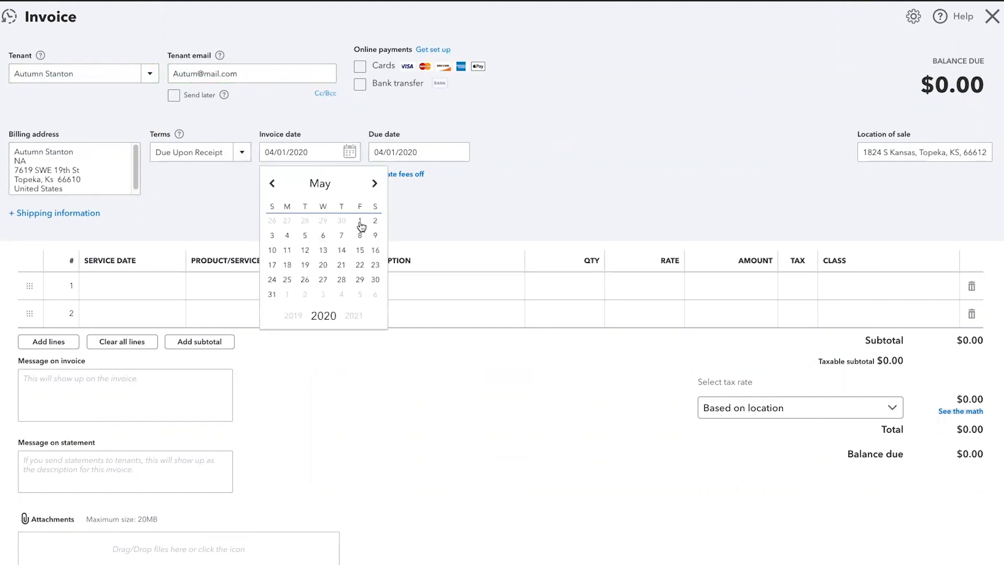
left_click(360, 222)
key("Tab")
key("Tab")
left_click(150, 283)
type("0501202")
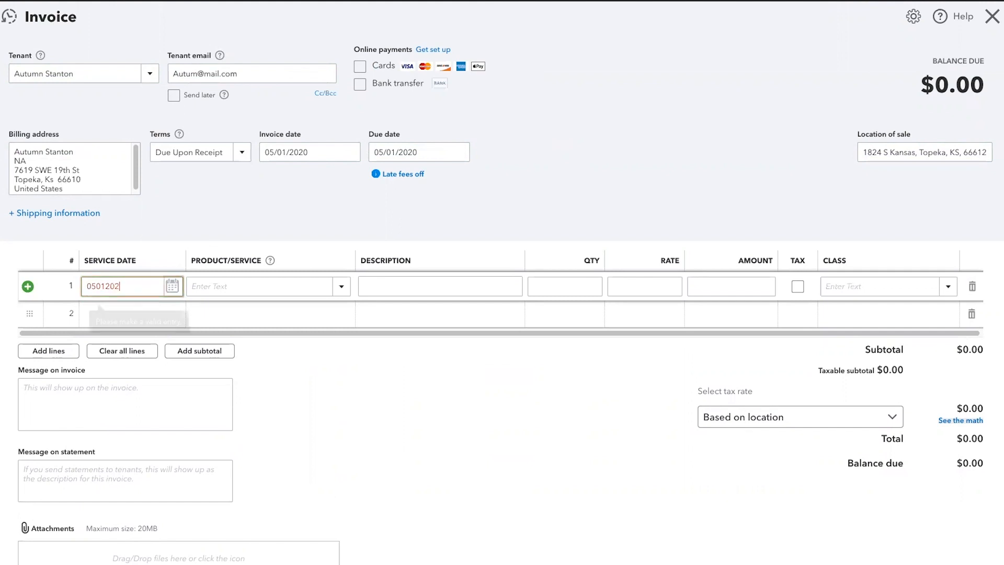
Give line 1 the property's Rent item, described as 'Rent - May 2020'
key("Tab")
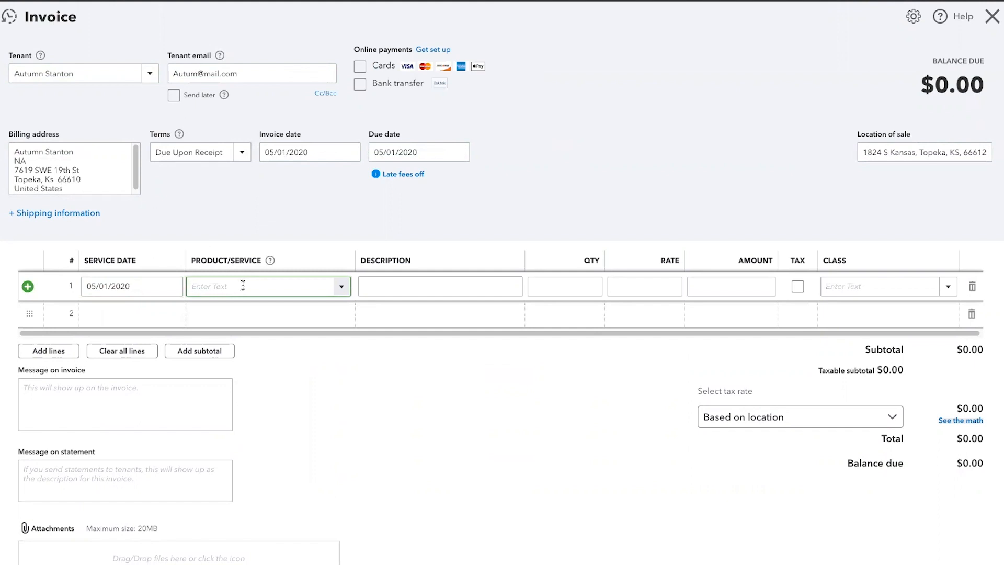
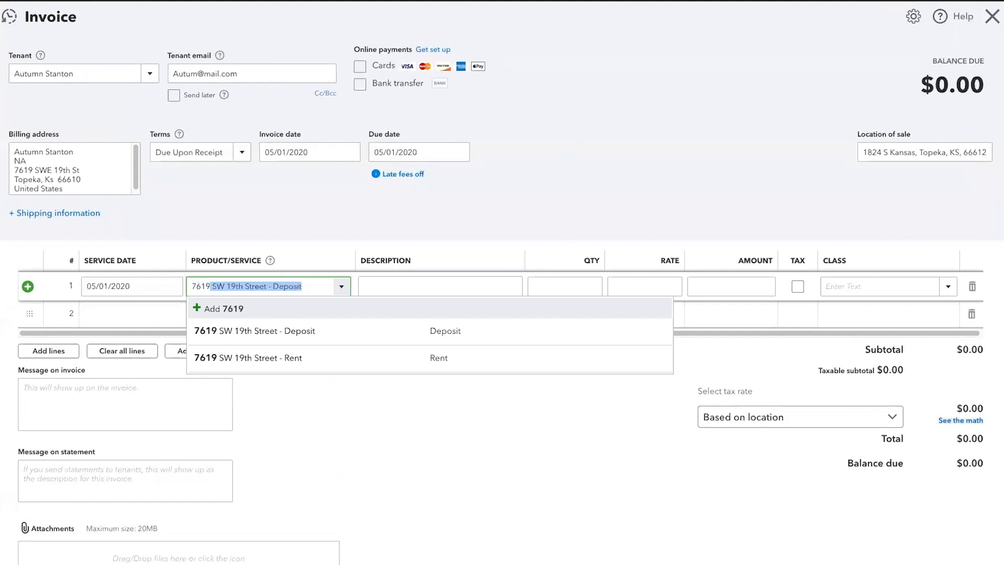
left_click(249, 358)
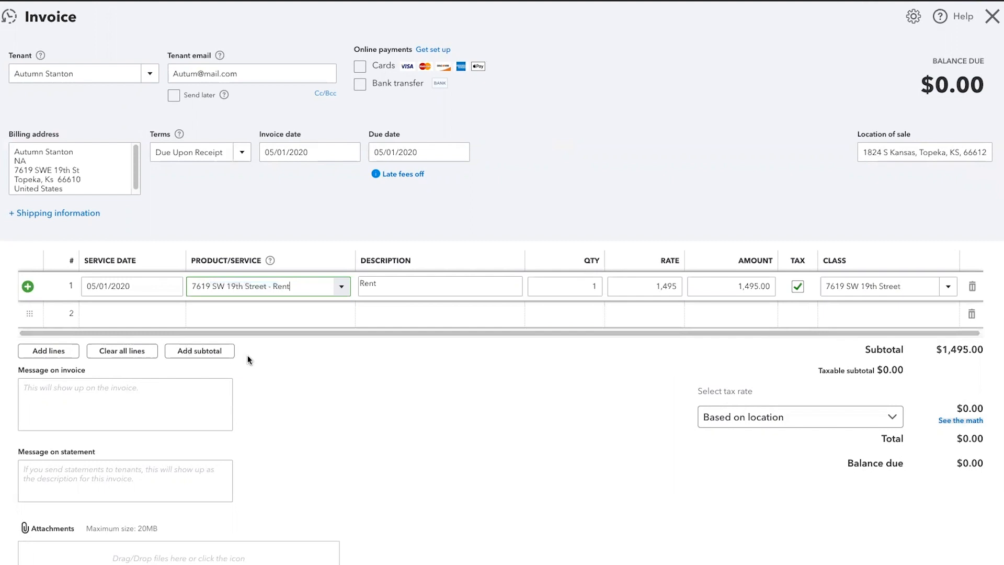
left_click(386, 284)
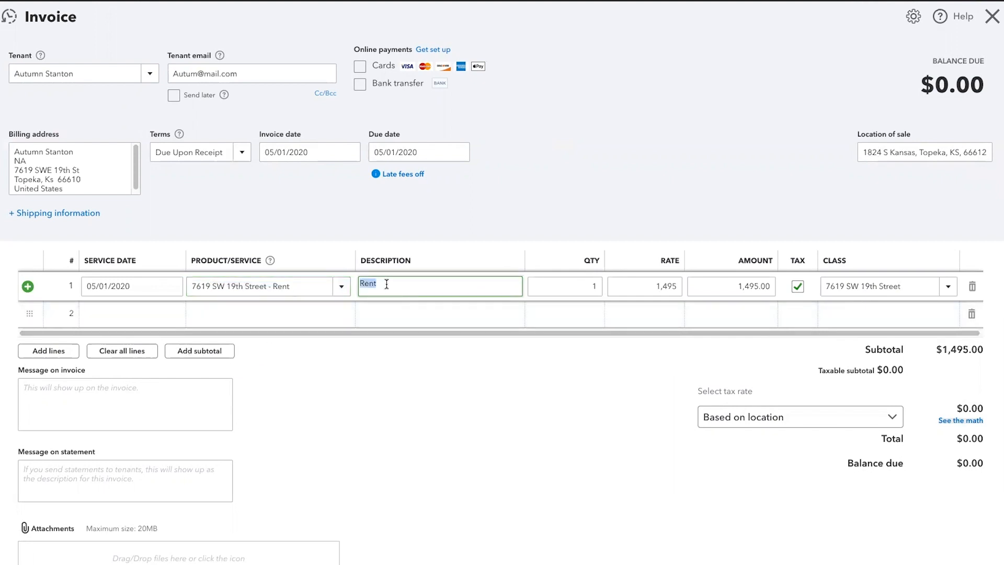
key("Right")
type("- May 2020")
Mark the 1,495 rent line taxable, bringing the invoice total to $1,631.79
key("Tab")
key("Tab")
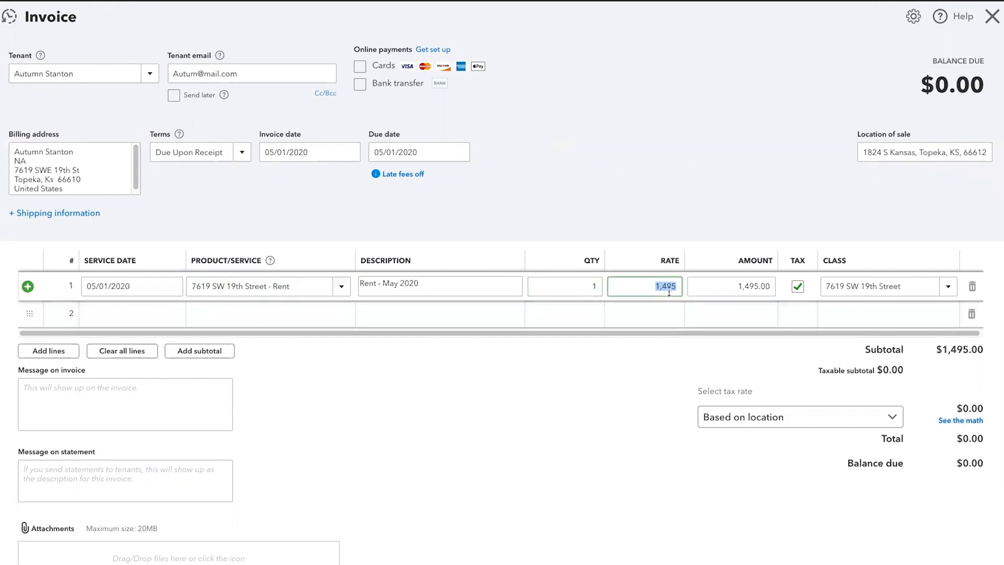
key("Tab")
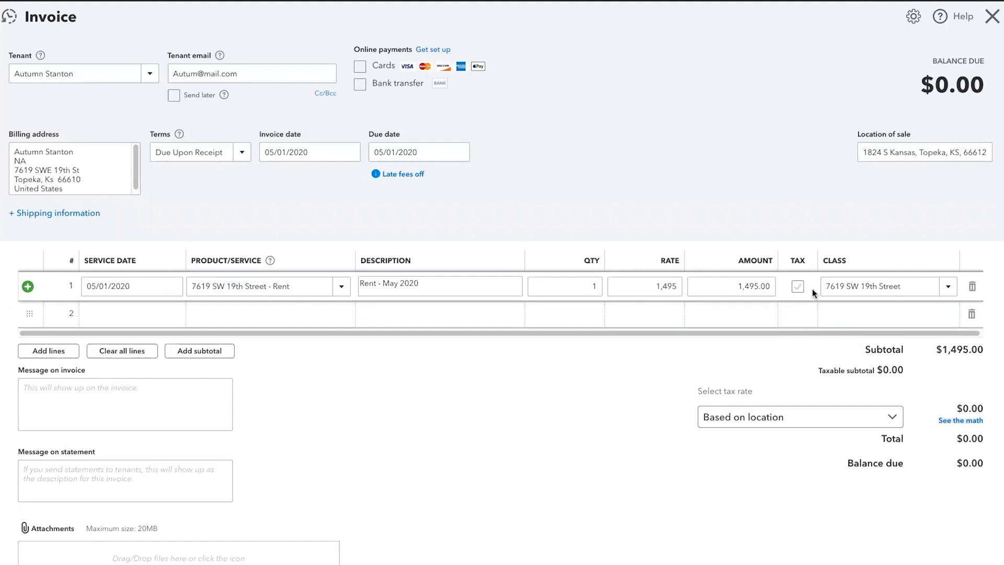
left_click(798, 286)
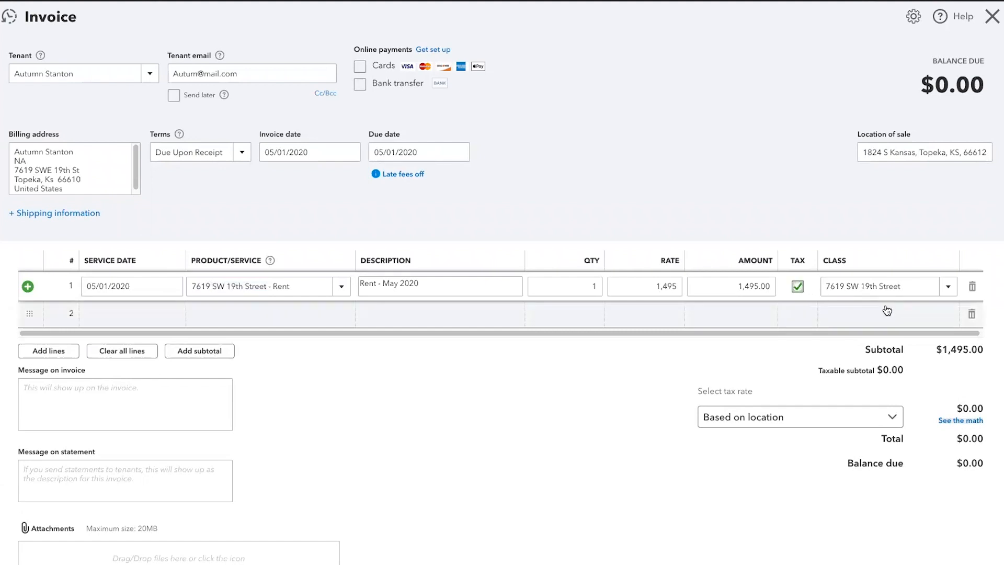
key("Tab")
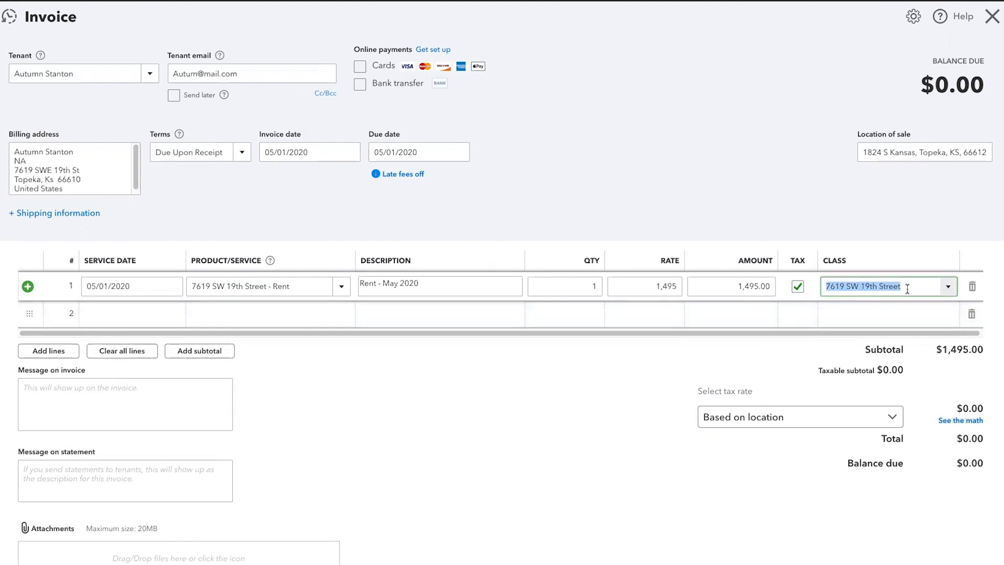
left_click(150, 74)
scroll(99, 188, "up", 3)
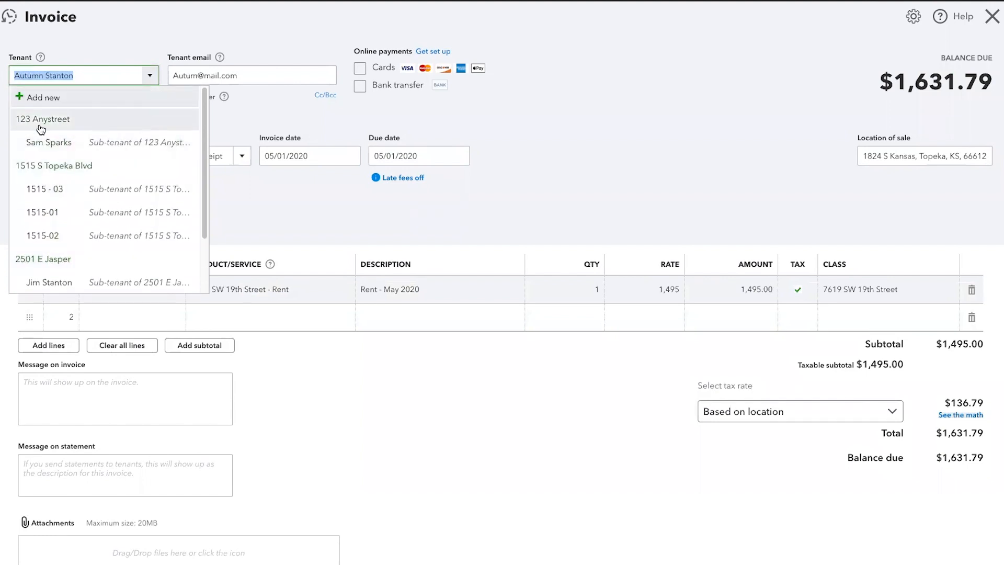
Close the tenant list, keeping the same tenant on invoice #1248
left_click(393, 220)
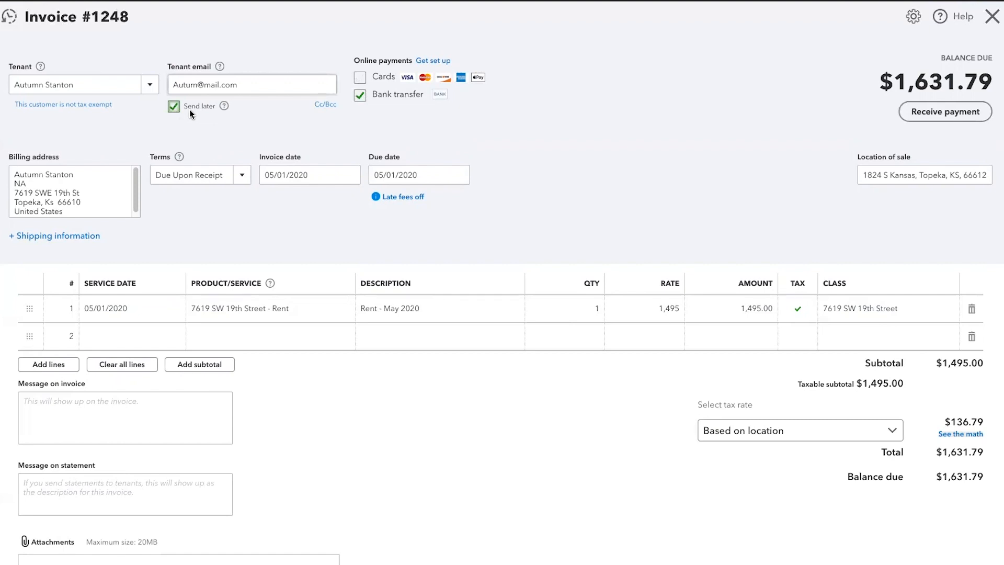
Turn invoice #1248 into a recurring template, repeating monthly on the 1st with automatic emailing
mouse_move(225, 107)
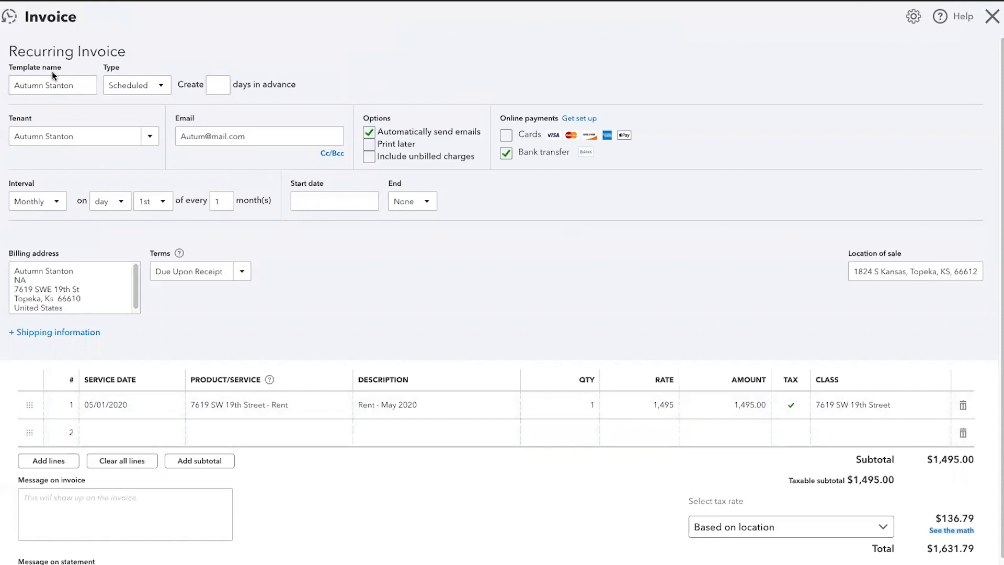
Keep the template Scheduled and create each invoice 5 days in advance
left_click(166, 89)
left_click(165, 89)
left_click(222, 84)
type("5")
key("Tab")
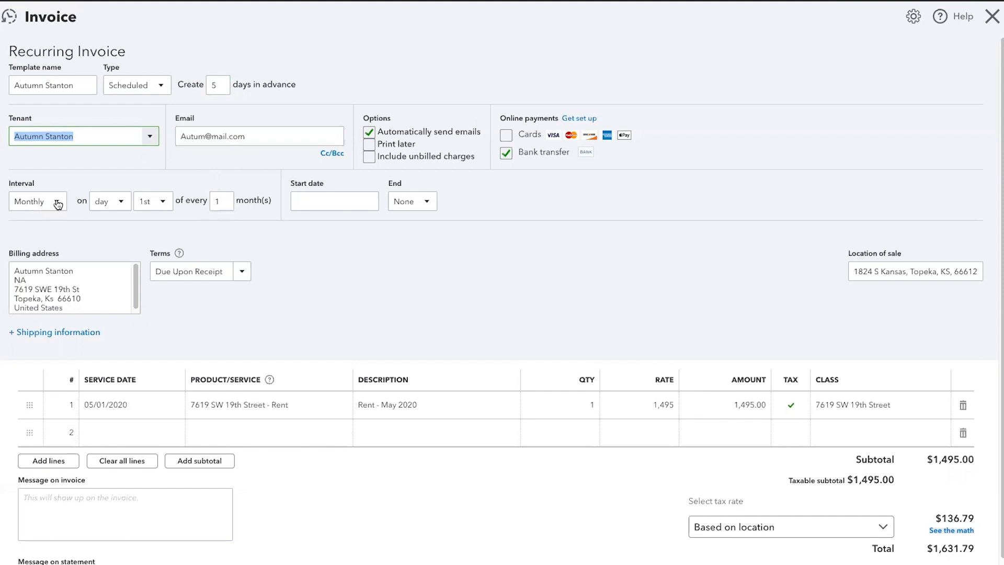
Make the invoice recur monthly on the 25th, starting 06/25/2020
left_click(166, 202)
left_click_drag(169, 260, 166, 378)
left_click(144, 359)
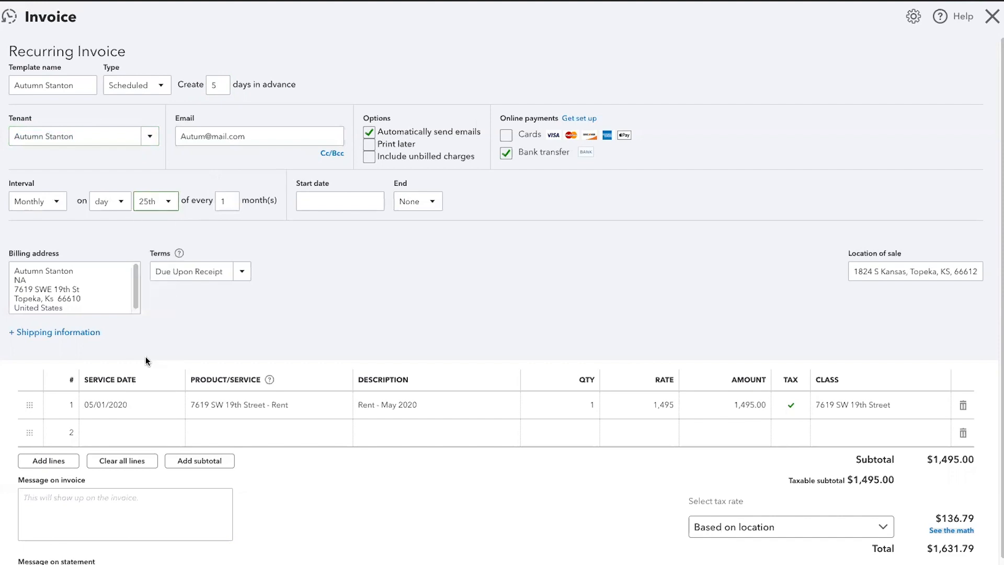
left_click(316, 201)
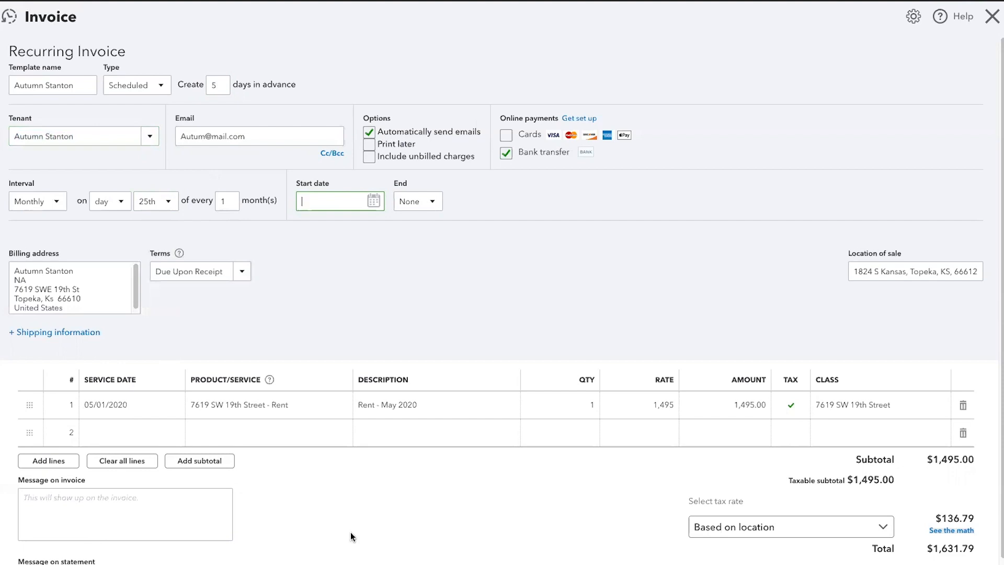
type("06/")
type("25/")
type("2020")
key("Tab")
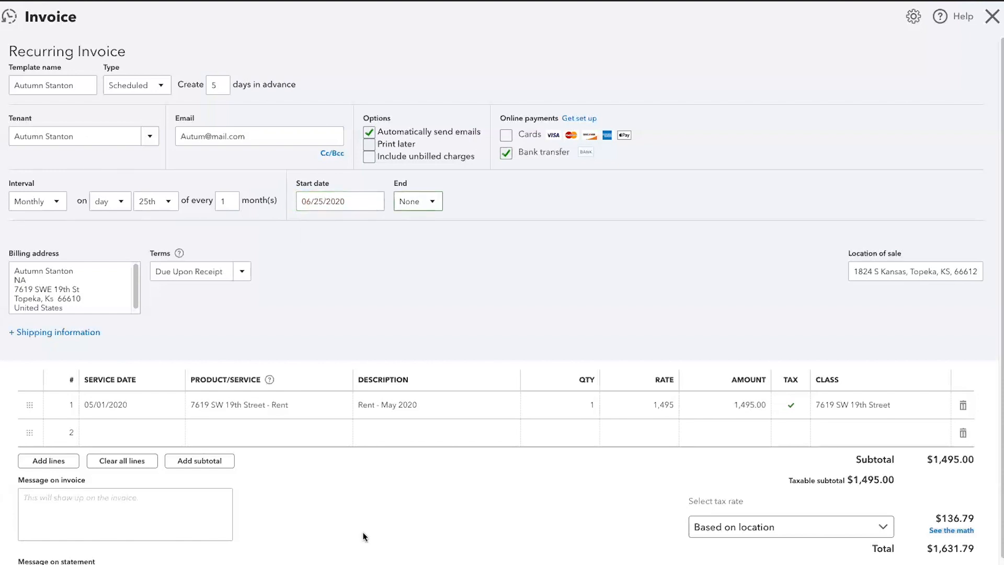
End the recurring series after 12 occurrences
left_click(433, 203)
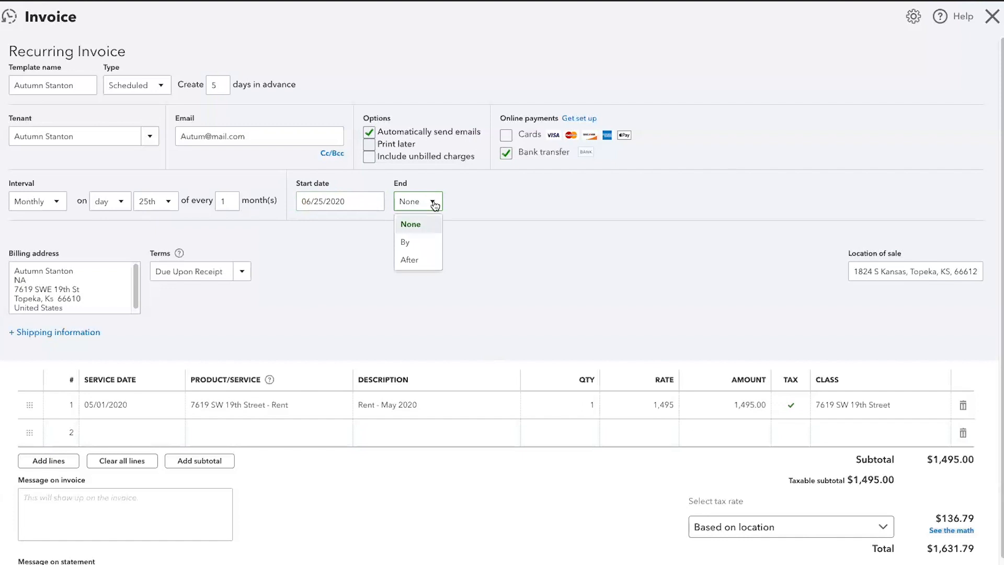
left_click(416, 243)
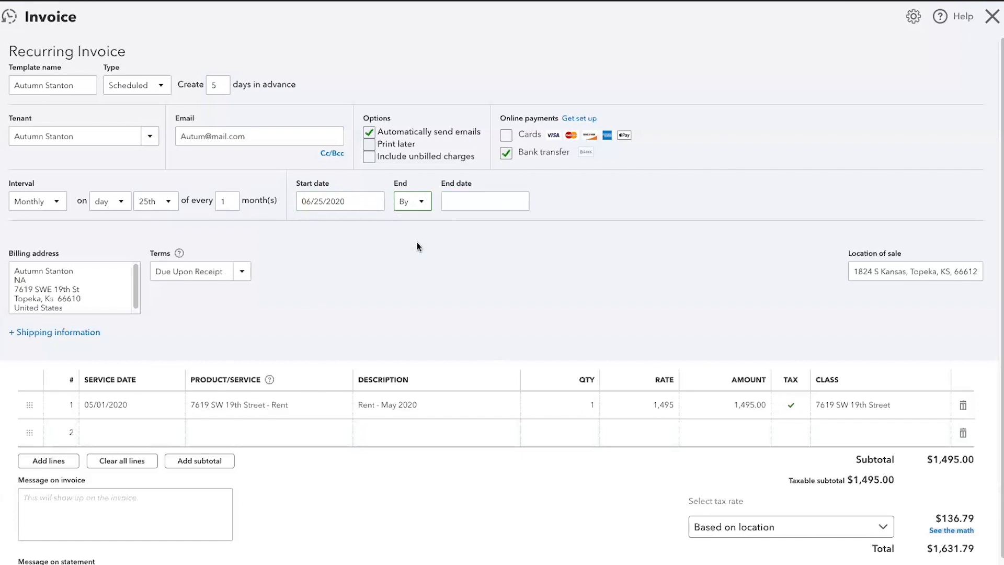
left_click(421, 205)
left_click(409, 260)
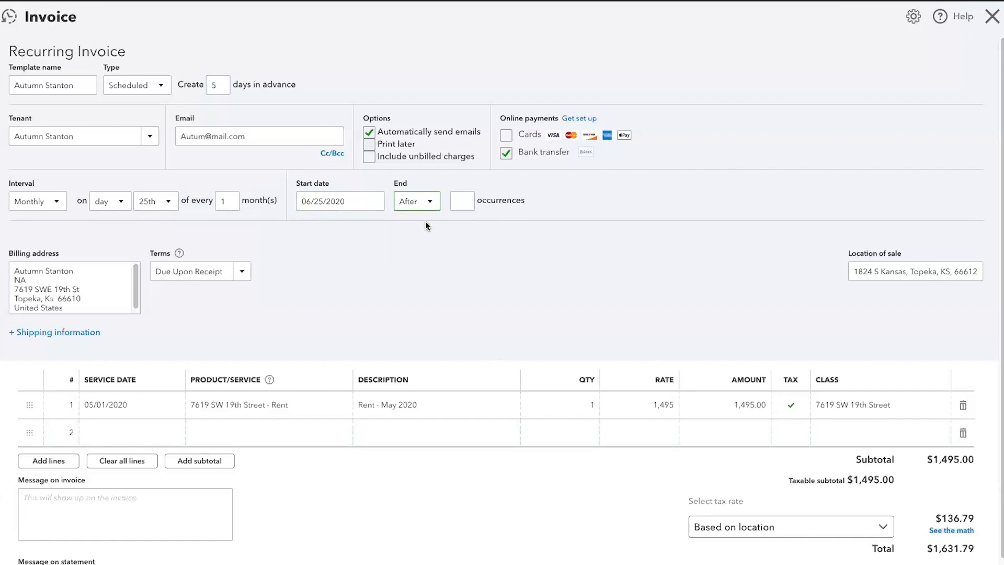
left_click(430, 204)
left_click(413, 223)
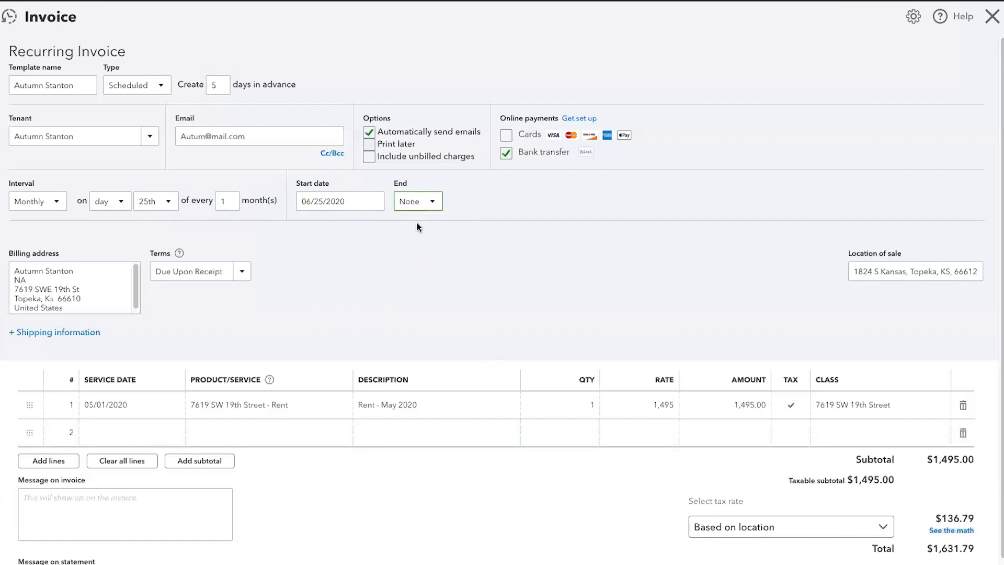
left_click(434, 203)
left_click(417, 258)
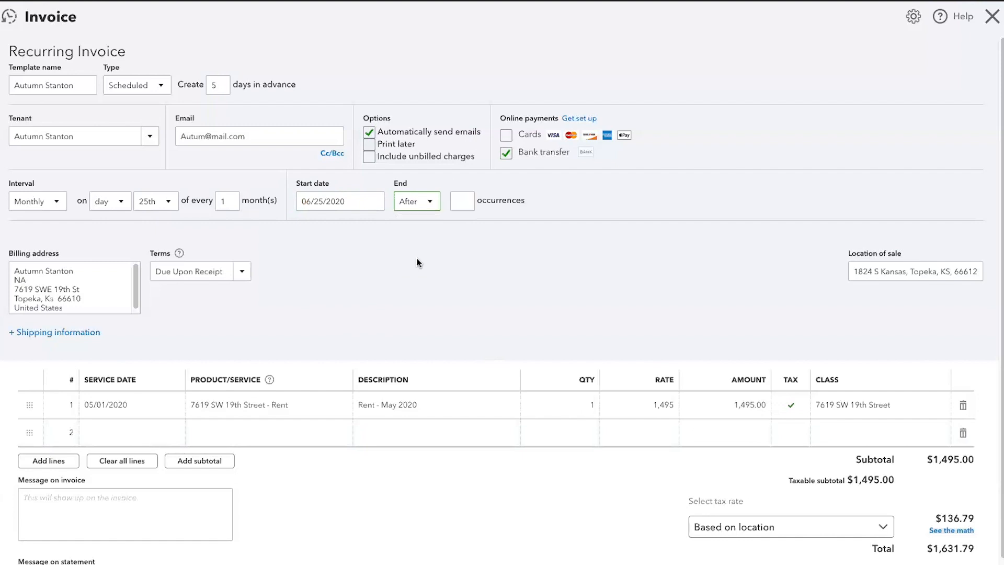
left_click(465, 204)
type("12")
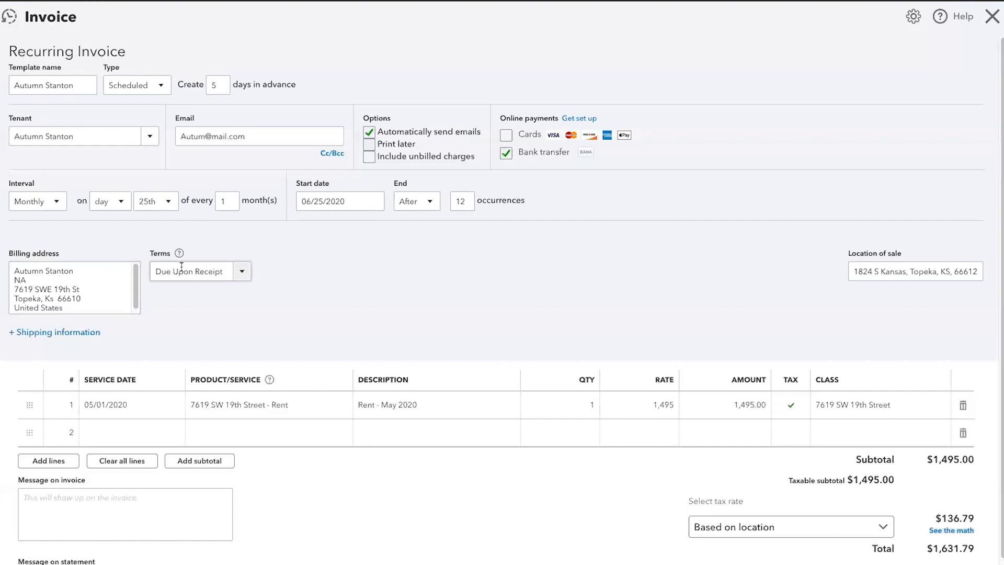
Trim line 1's description from 'Rent - May 2020' to 'Rent'
scroll(235, 414, "down", 1)
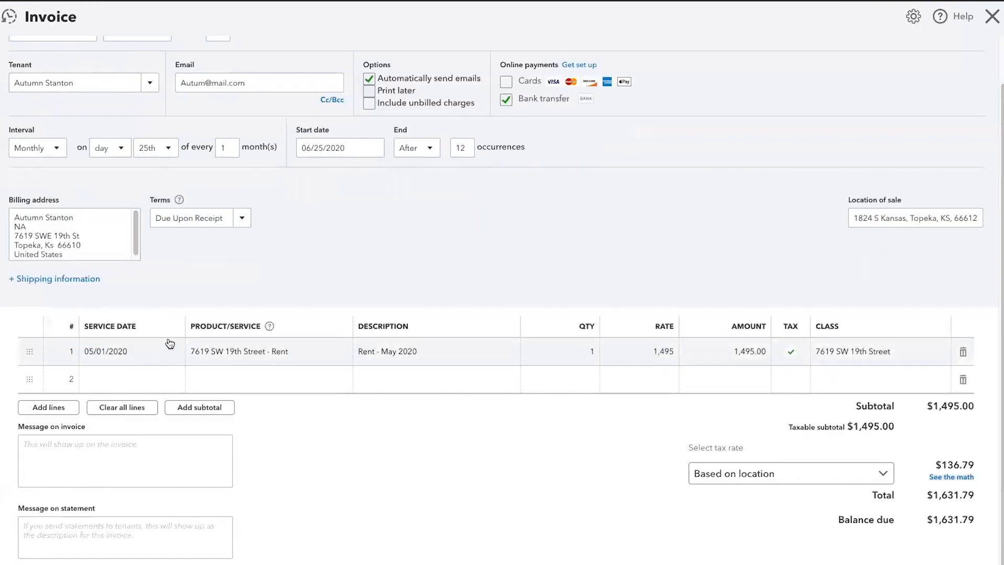
left_click(431, 351)
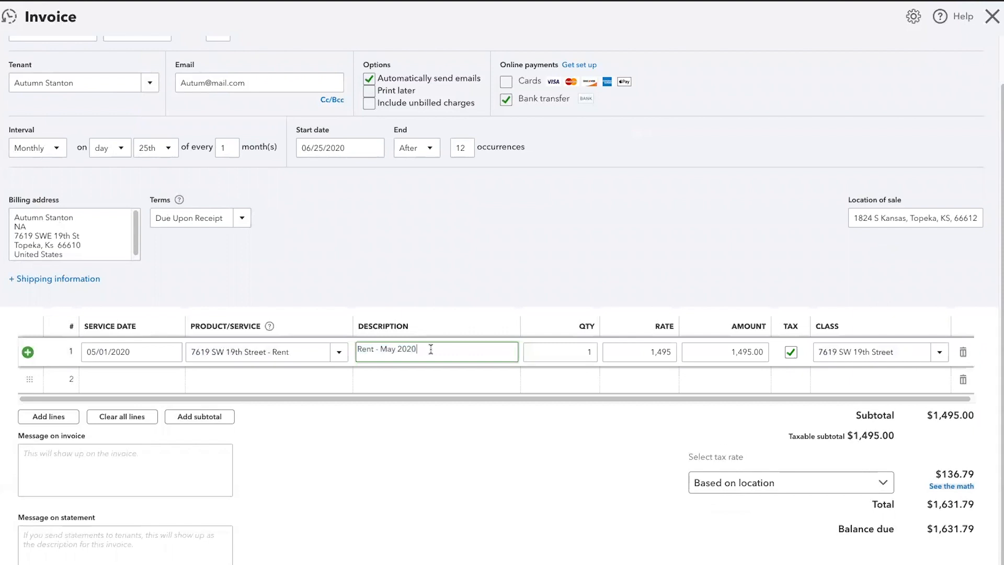
key("BackSpace")
key("BackSpace")
key("BackSpace")
key("BackSpace")
key("BackSpace")
key("BackSpace")
key("Tab")
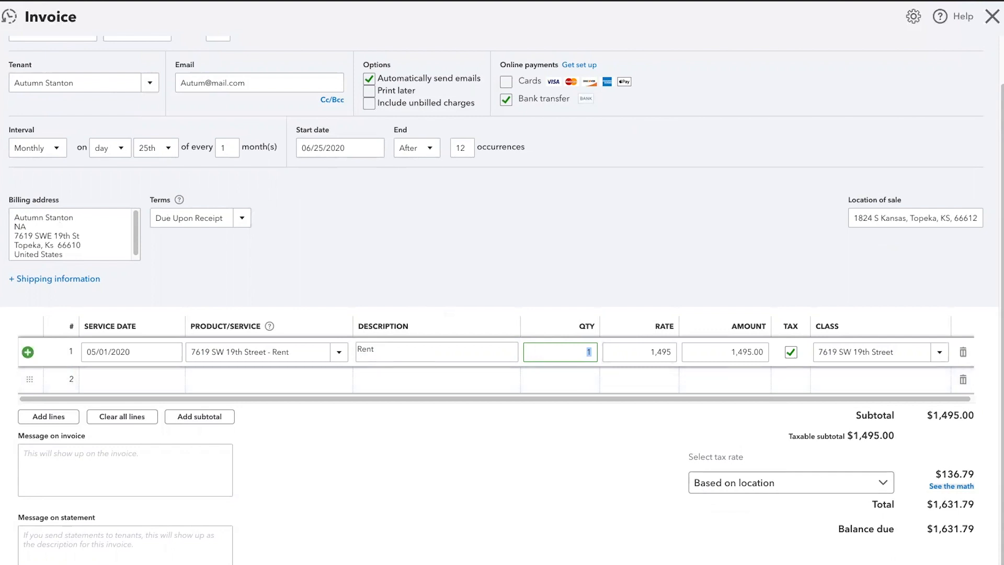
left_click(449, 314)
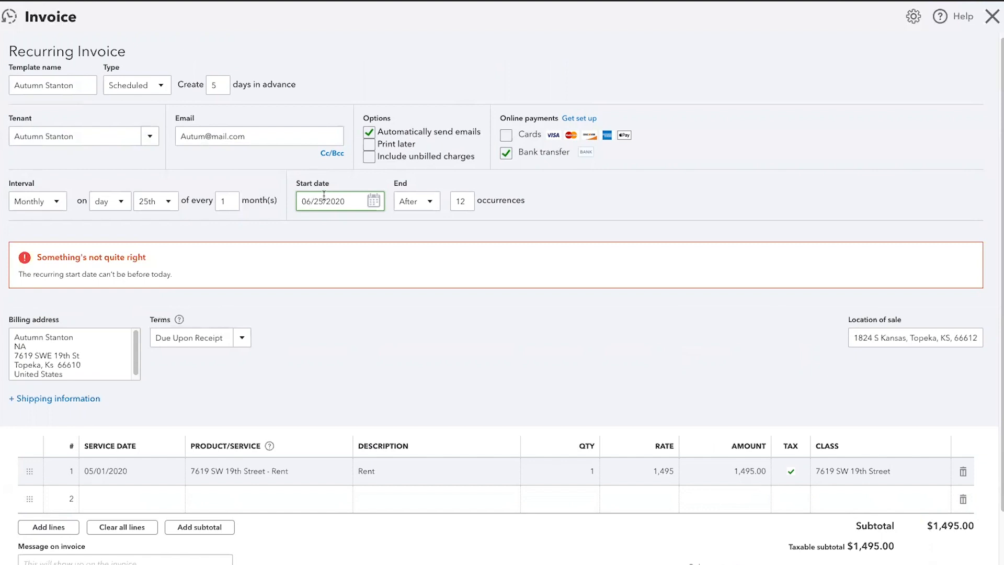
Change the start date to 09/25/2020 and save the recurring template
key("BackSpace")
type("9")
key("ctrl+alt+d")
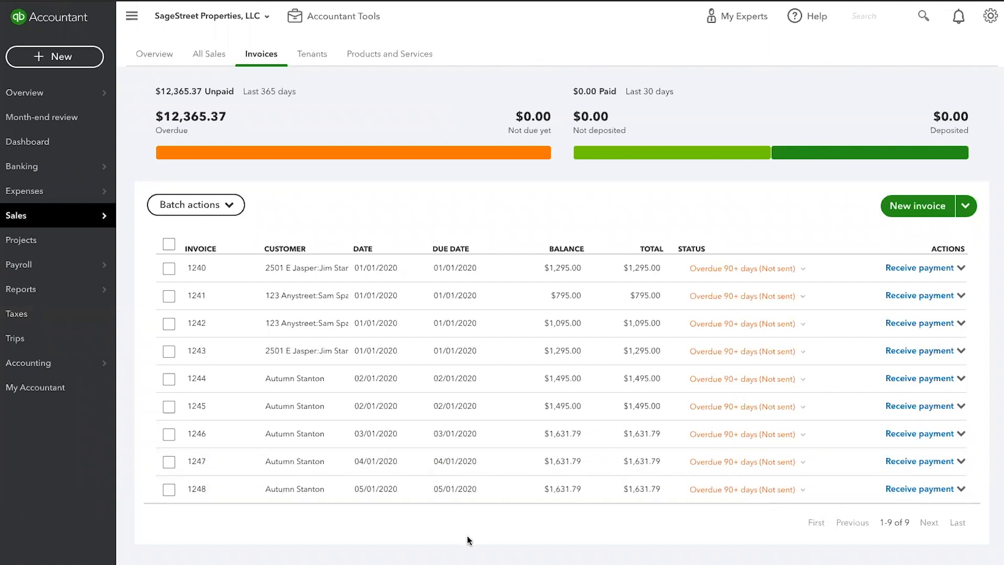
left_click(961, 489)
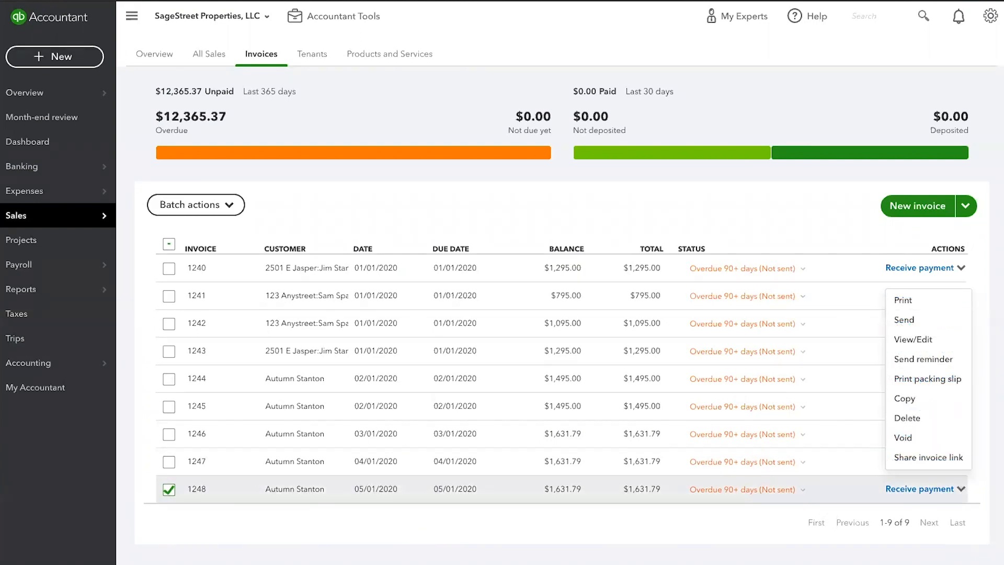
left_click(938, 554)
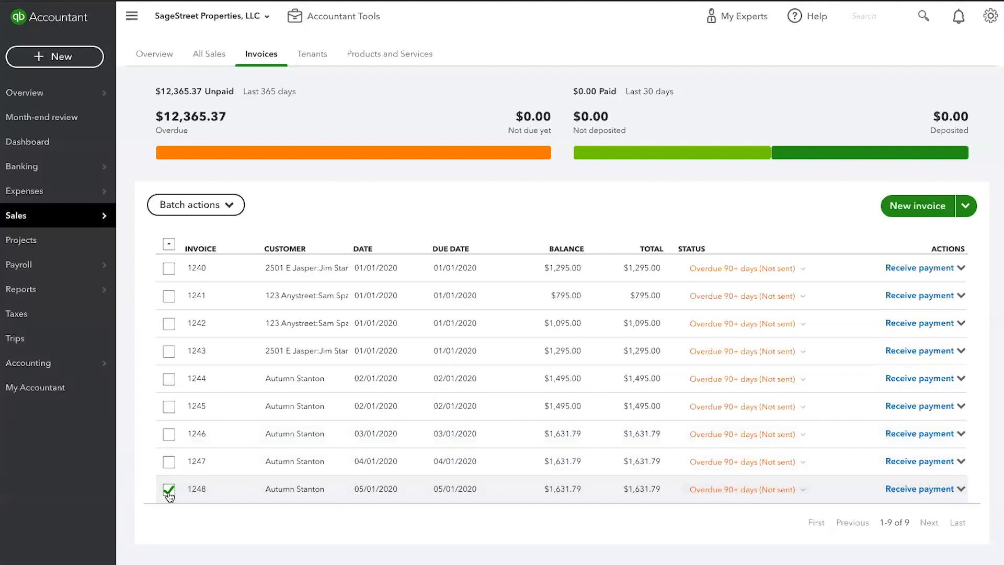
left_click(962, 490)
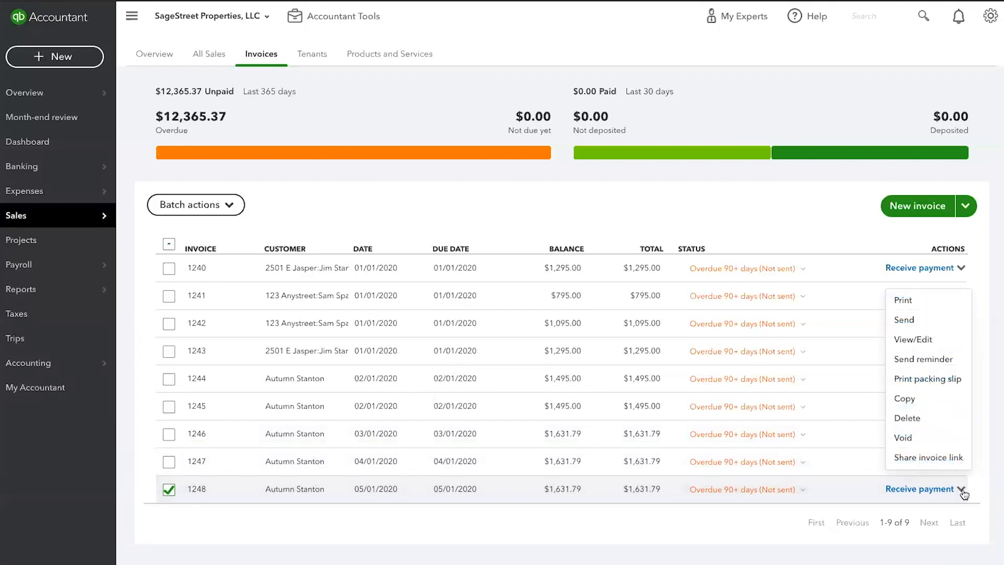
left_click(907, 320)
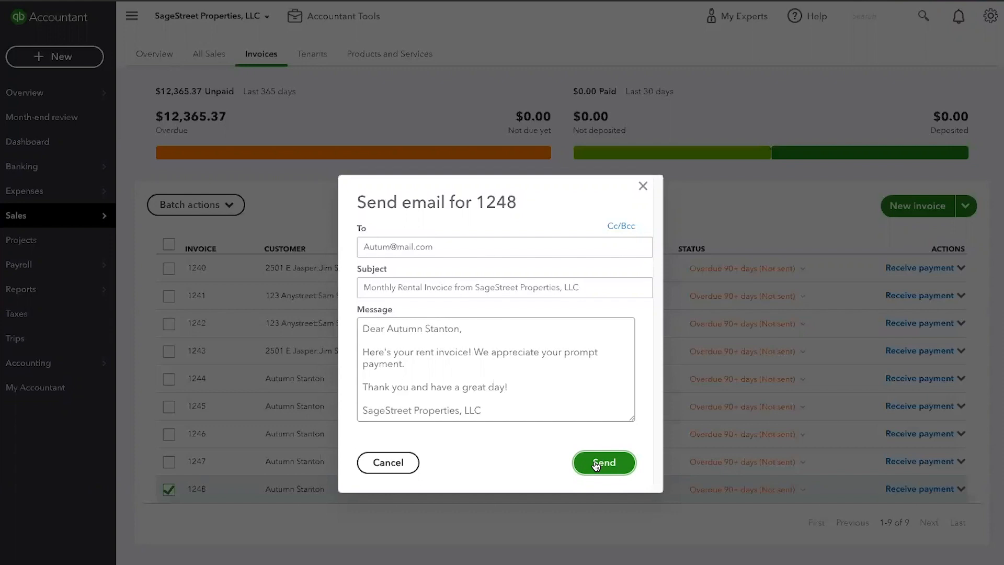
left_click(643, 188)
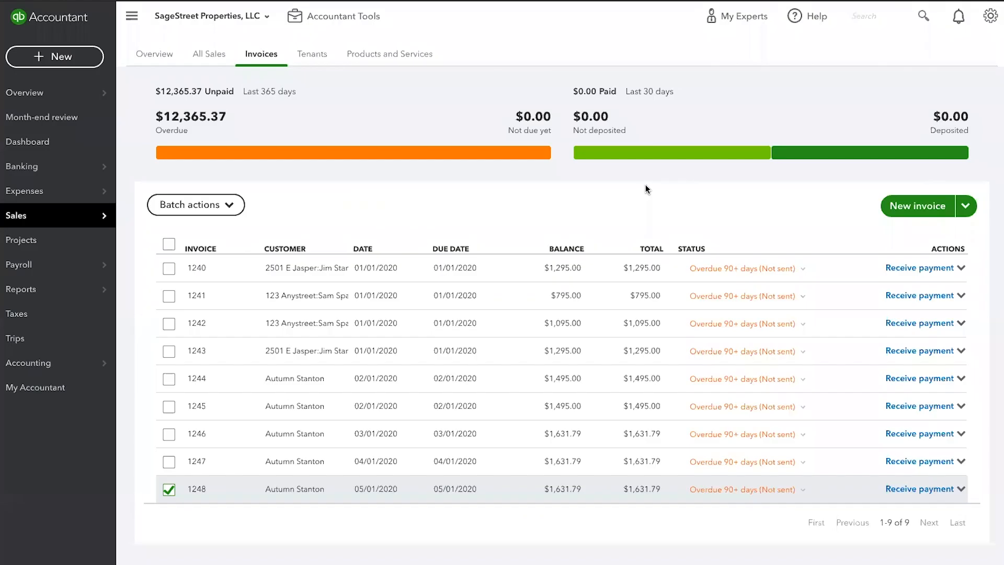
Select invoices 1244–1247 alongside 1248 and batch-send all five by email
left_click(169, 462)
left_click(169, 434)
left_click(169, 407)
left_click(169, 379)
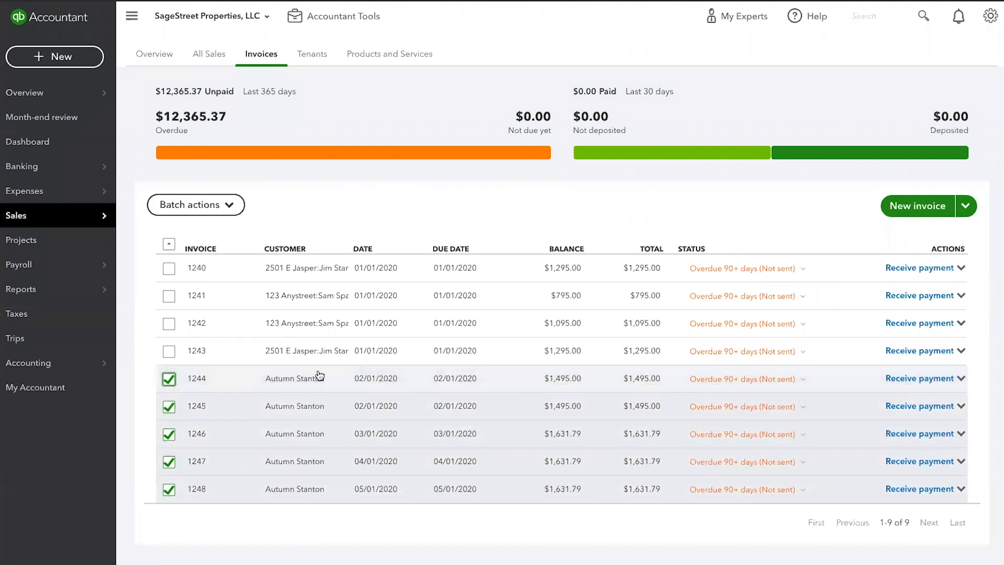
left_click(230, 206)
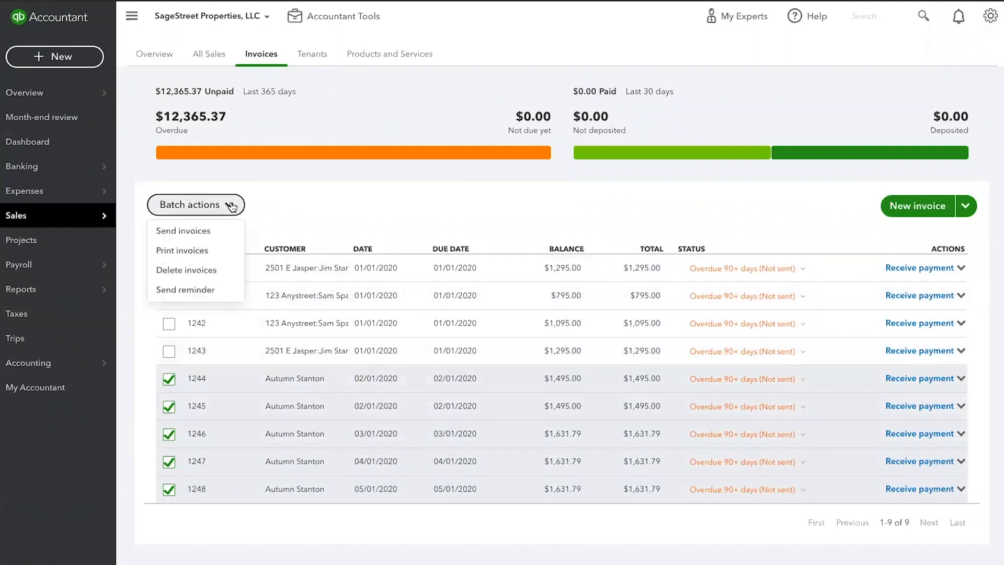
left_click(182, 234)
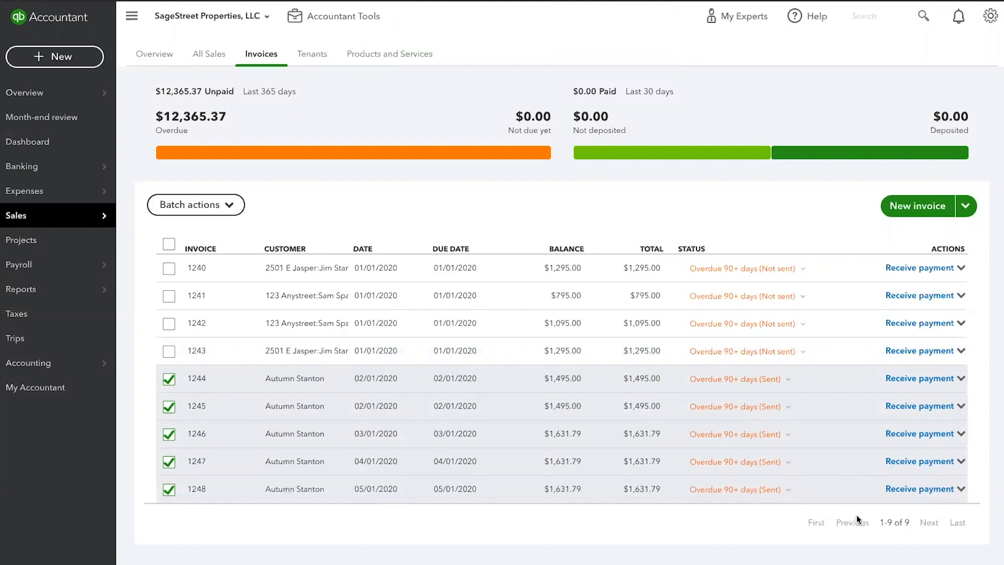
left_click(961, 489)
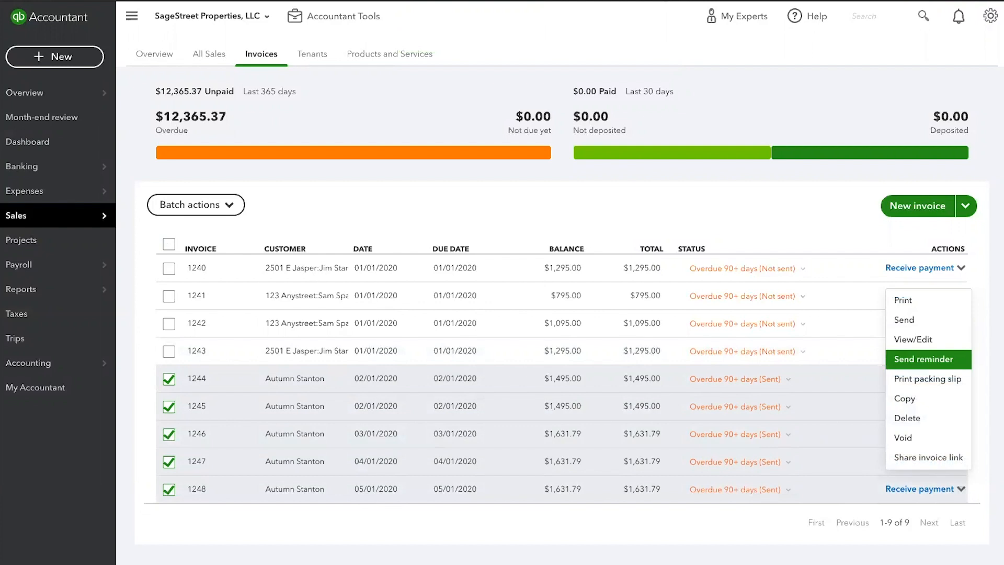
left_click(923, 359)
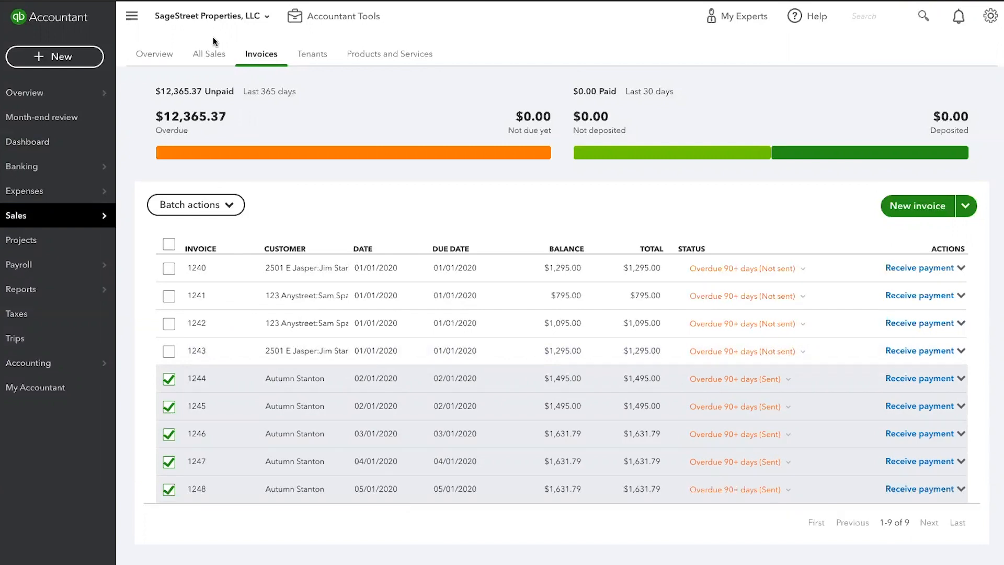
left_click(218, 57)
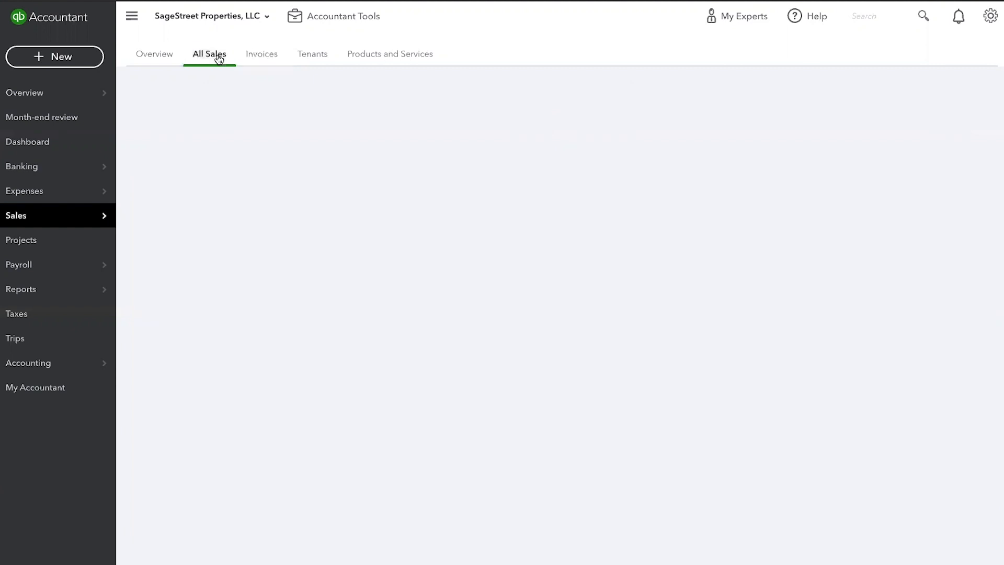
left_click(261, 55)
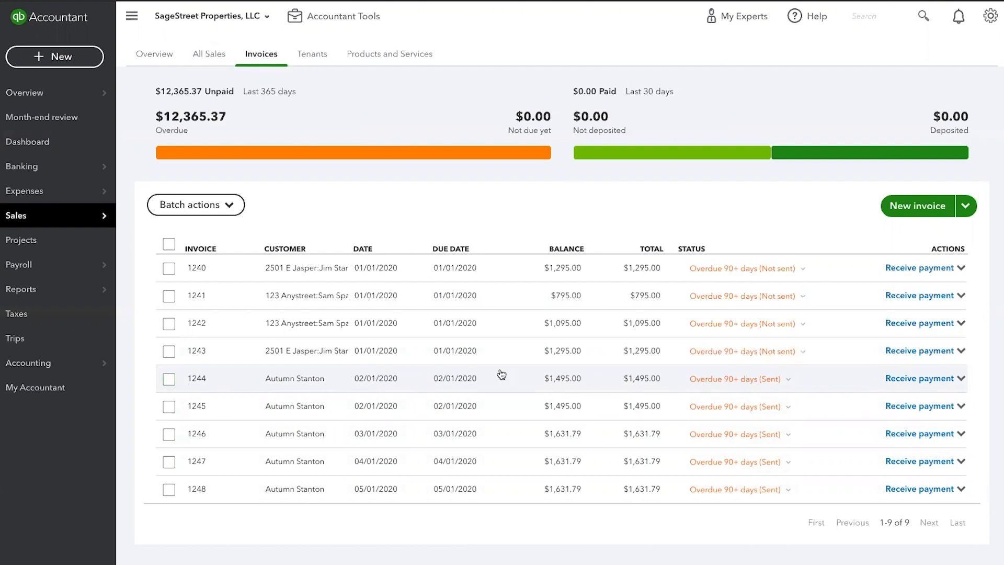
Start a payment for invoice 1244 and keep May 1, 2020 as the payment date
left_click(910, 380)
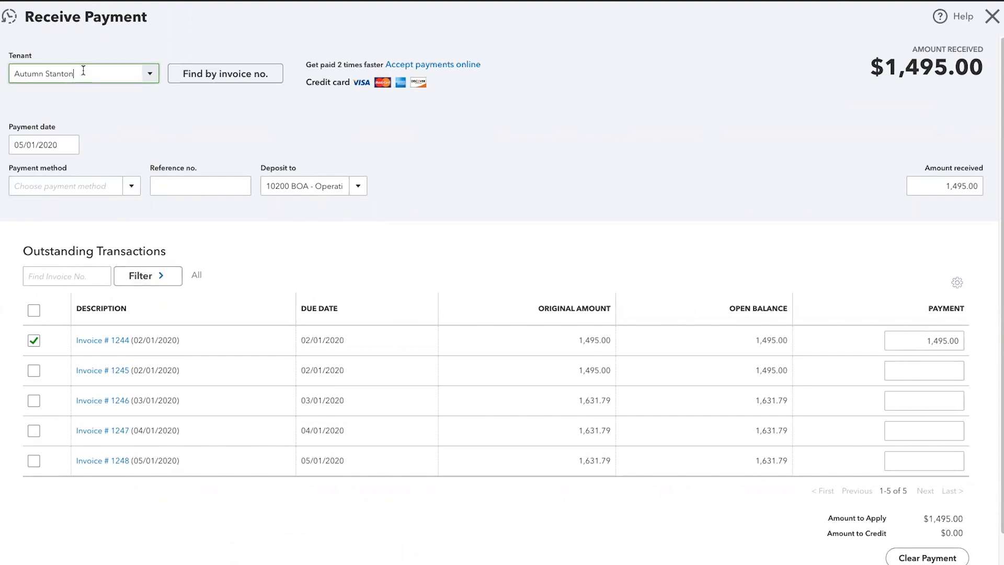
key("Tab")
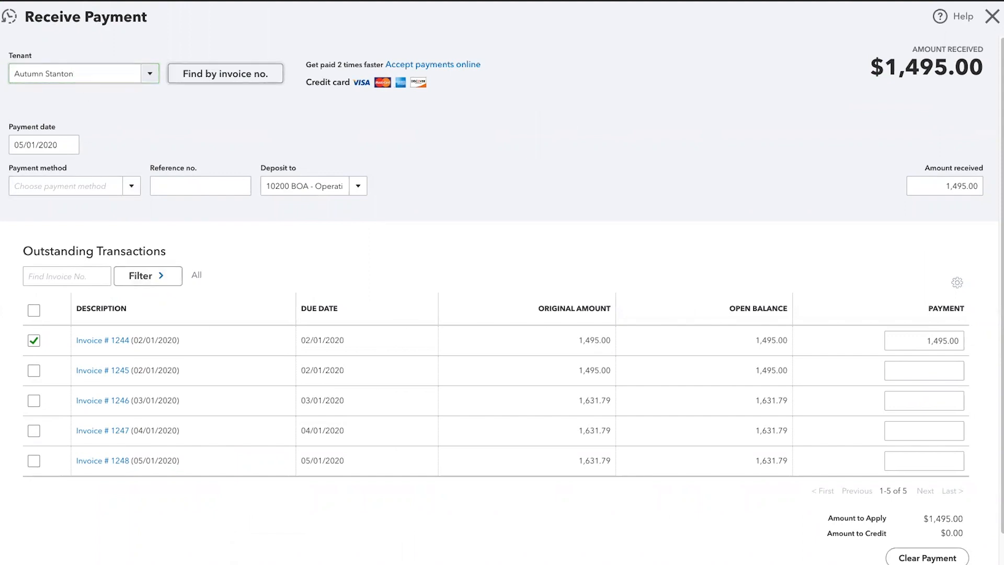
key("Tab")
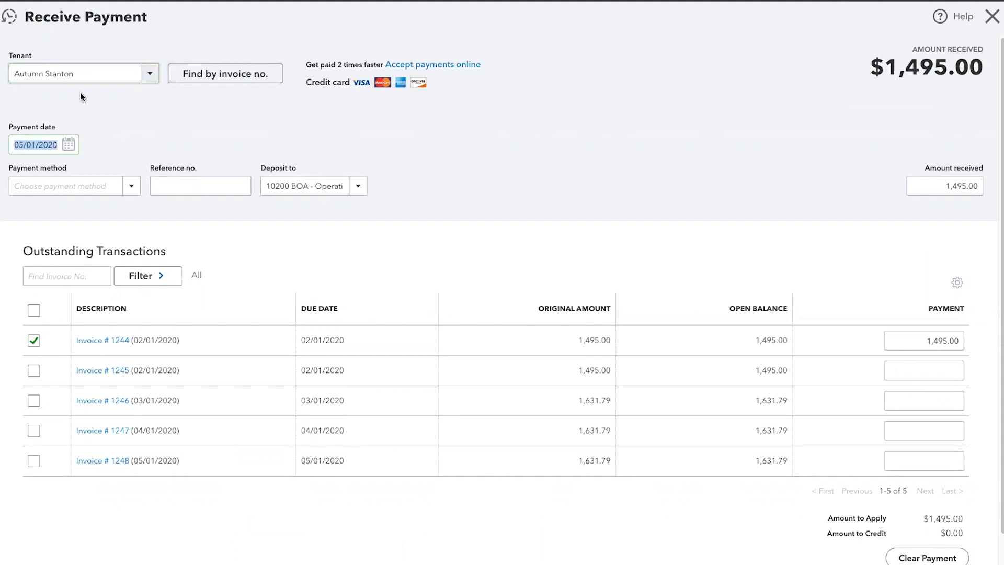
left_click(72, 145)
left_click(72, 145)
left_click(72, 145)
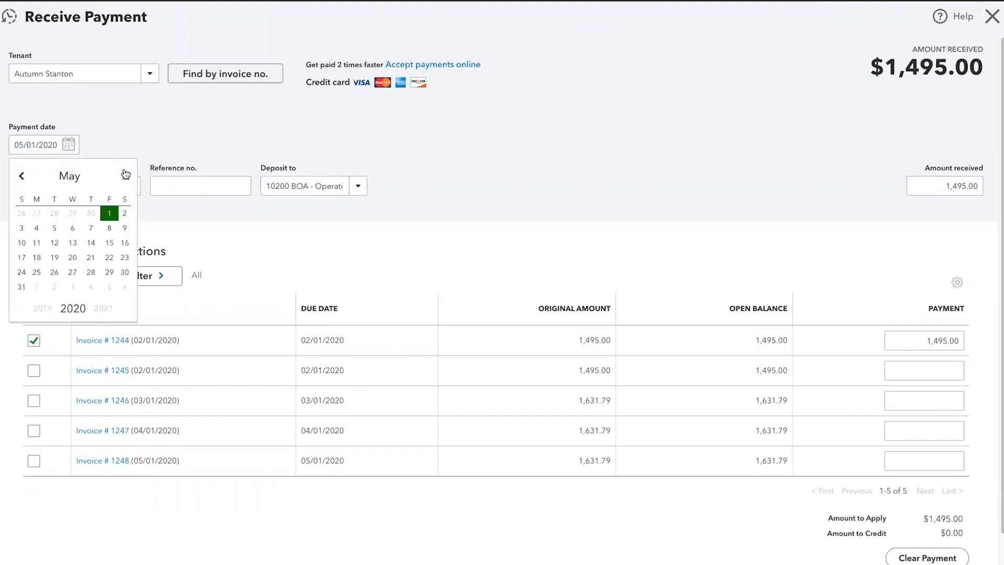
left_click(116, 211)
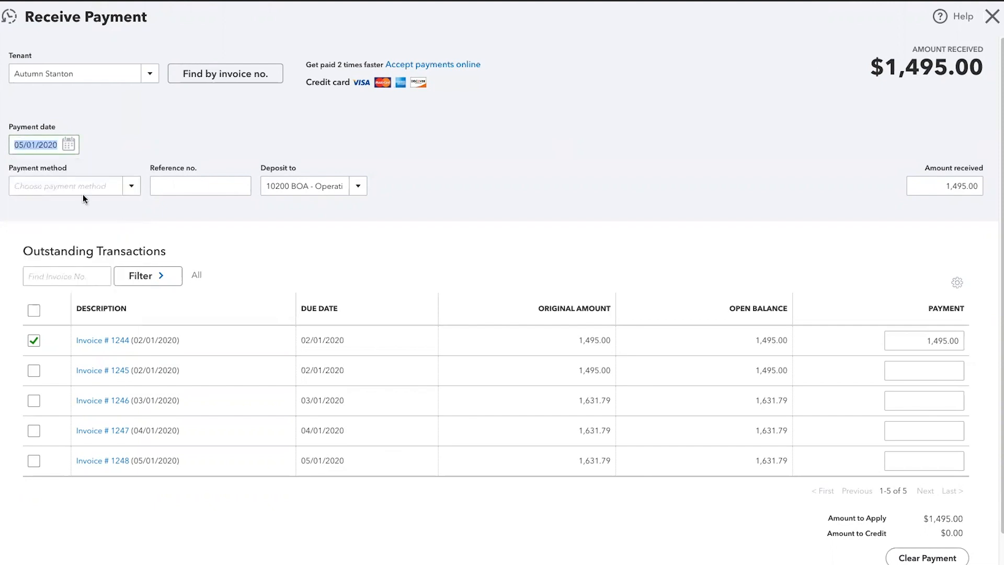
key("Tab")
Add Money Order as a new payment method and enter the money order's reference number
left_click(130, 187)
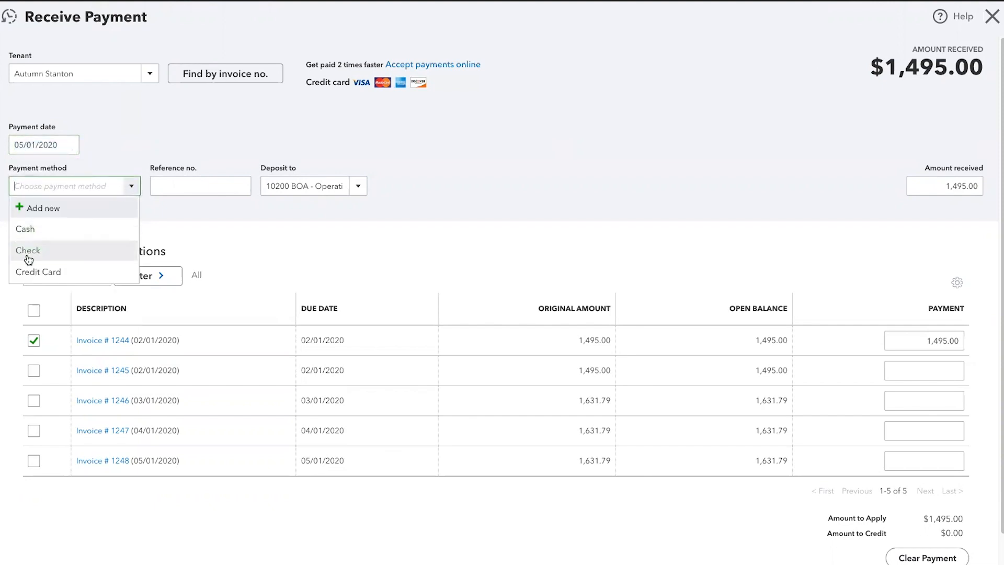
left_click(56, 210)
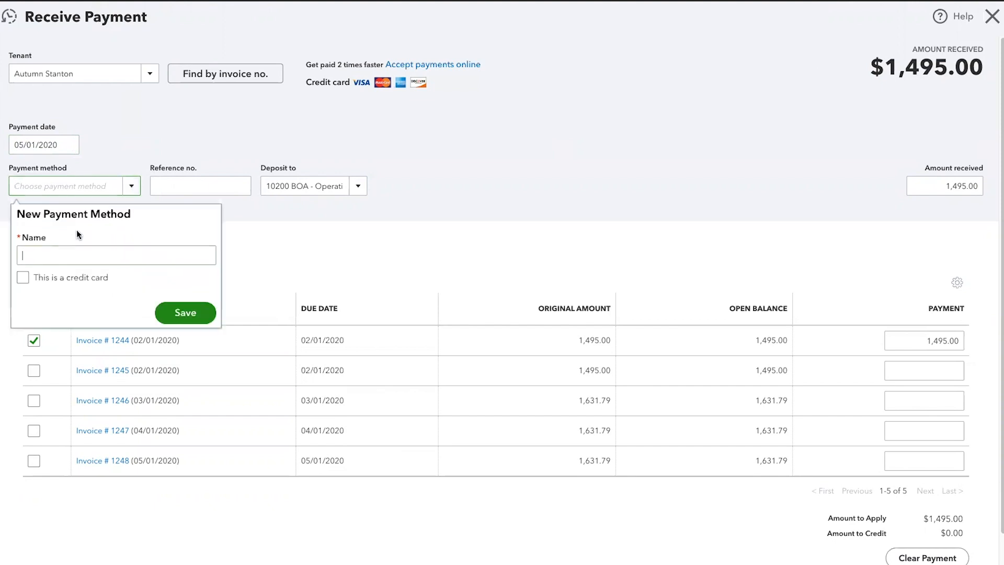
type("Mone")
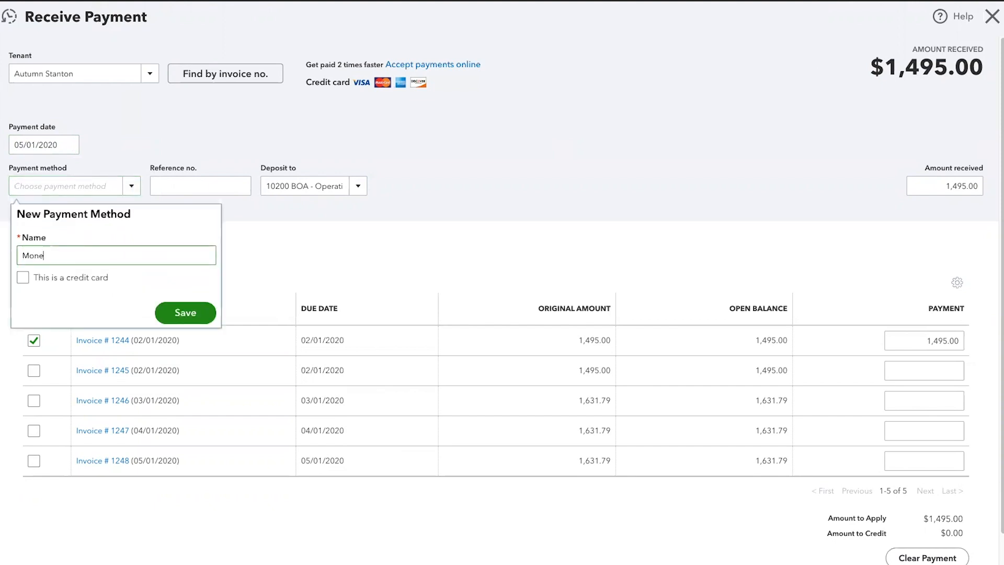
type("y Order")
left_click(182, 189)
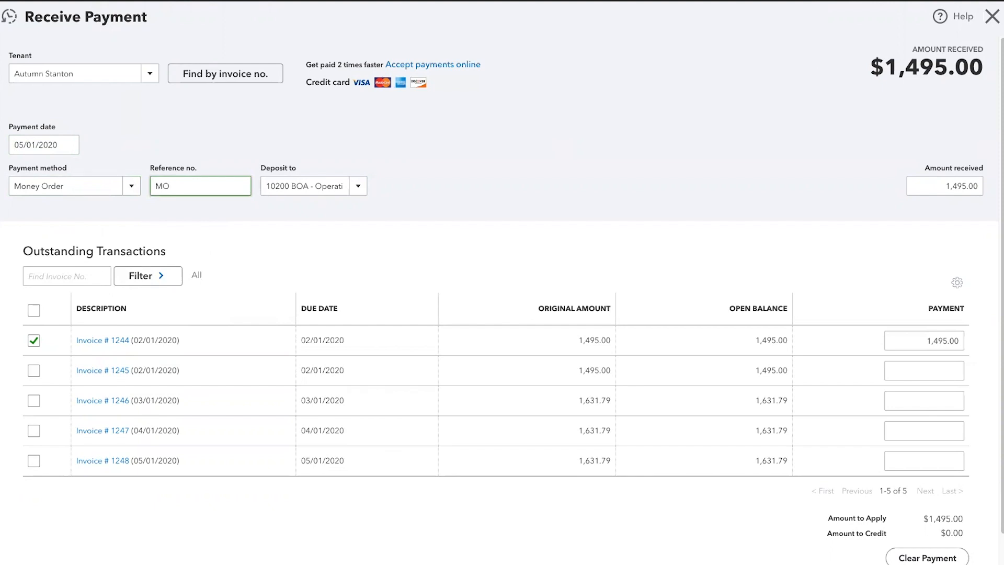
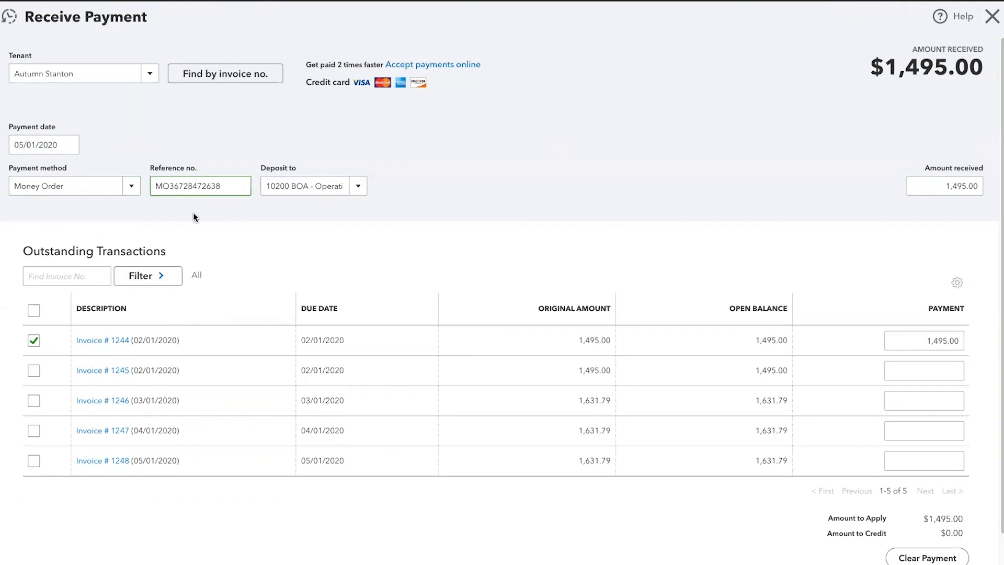
Keep 10200 BOA - Operating Account as the deposit account, select the amount, and follow invoice 1244's link
left_click(360, 189)
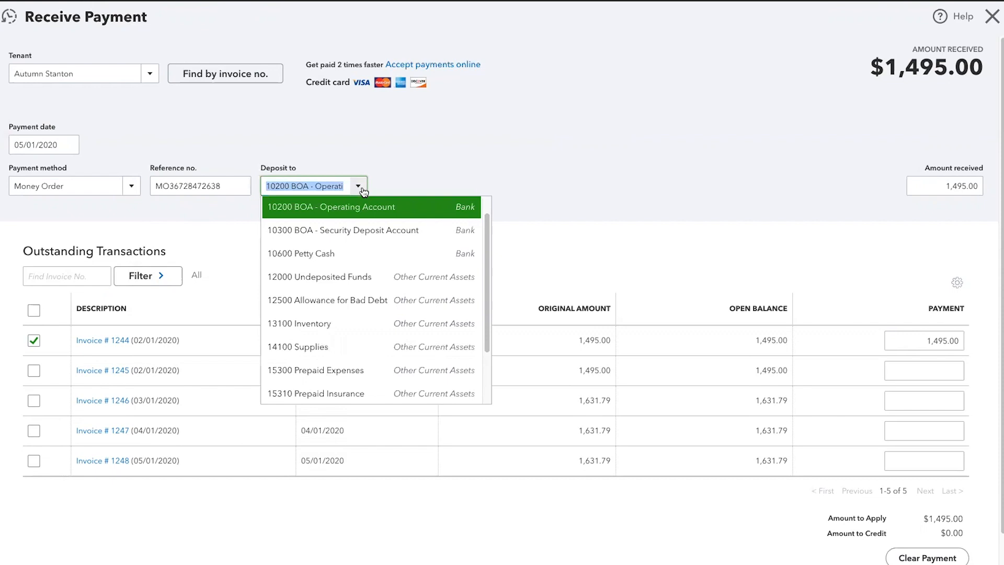
left_click(353, 209)
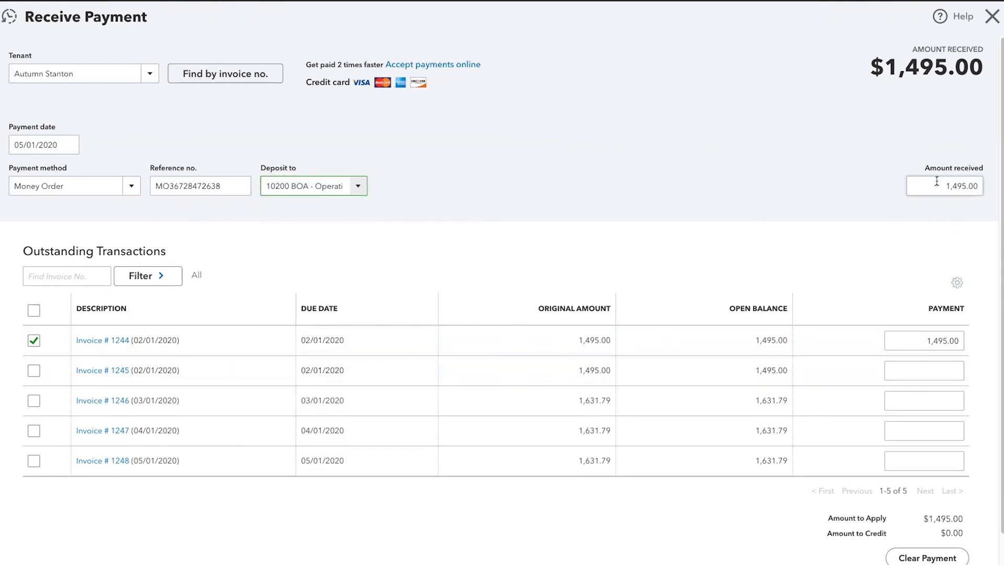
left_click_drag(943, 188, 971, 196)
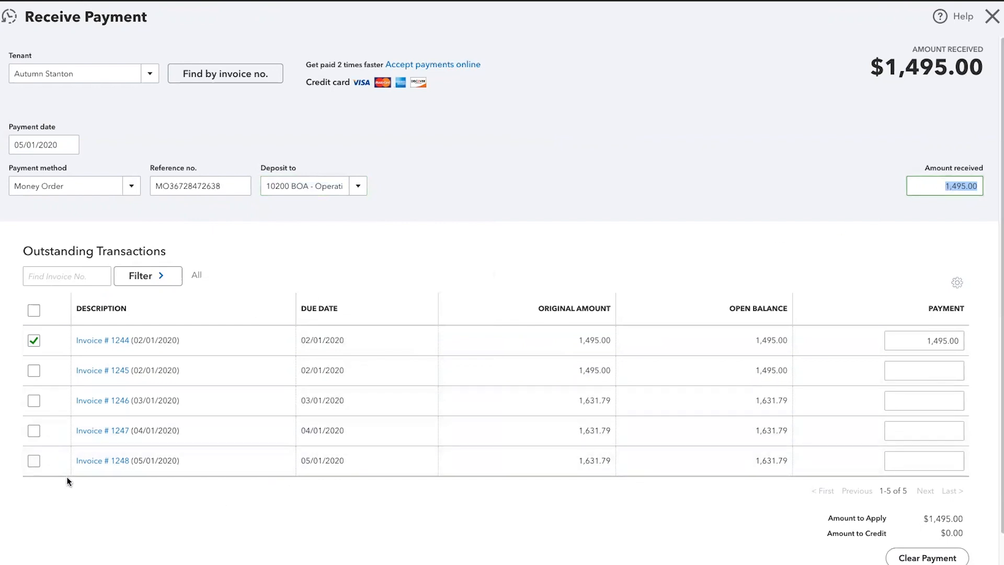
left_click(87, 343)
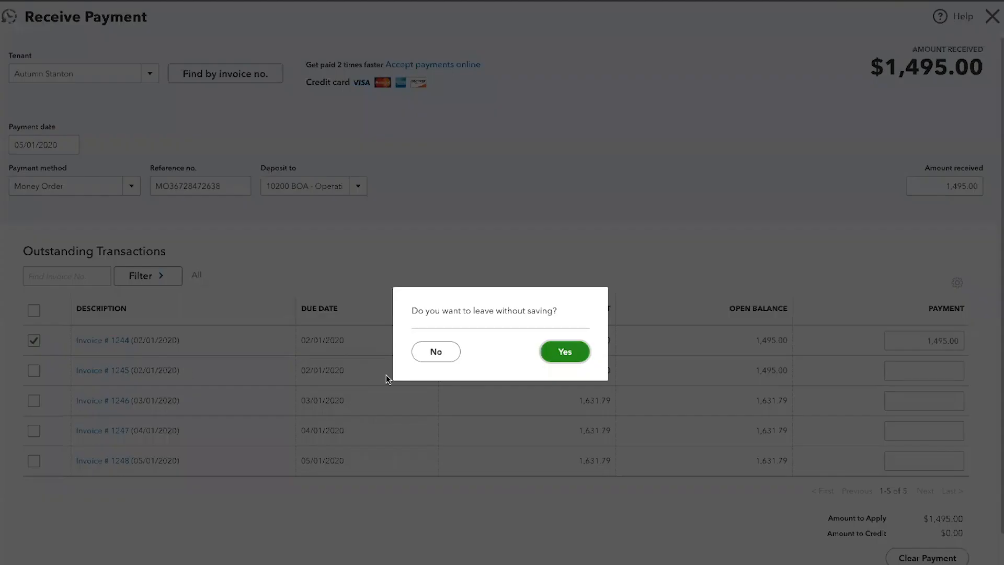
Stay on the form and shift the payment from invoice 1244 to 1246, receiving 1,631.79
left_click(432, 352)
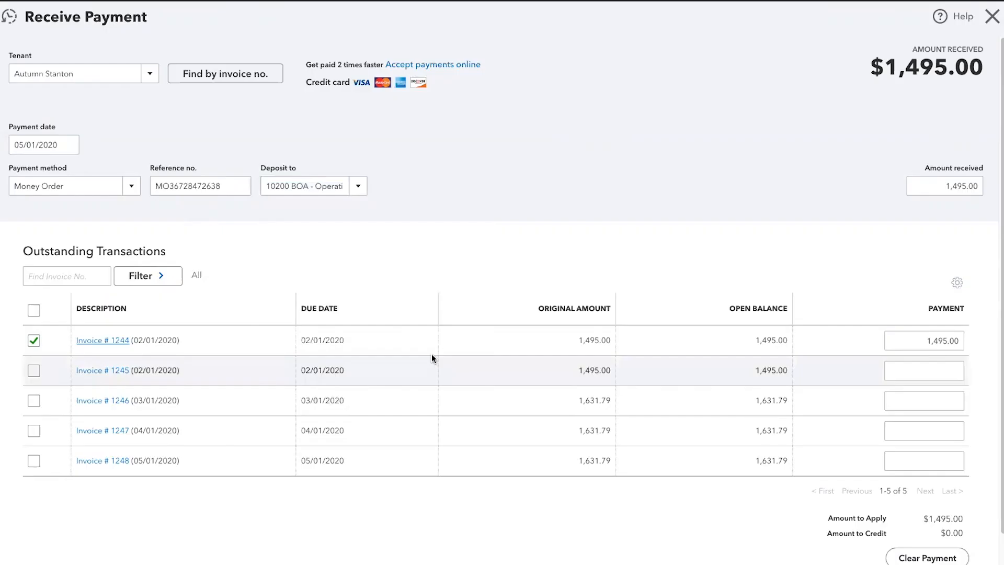
left_click(31, 340)
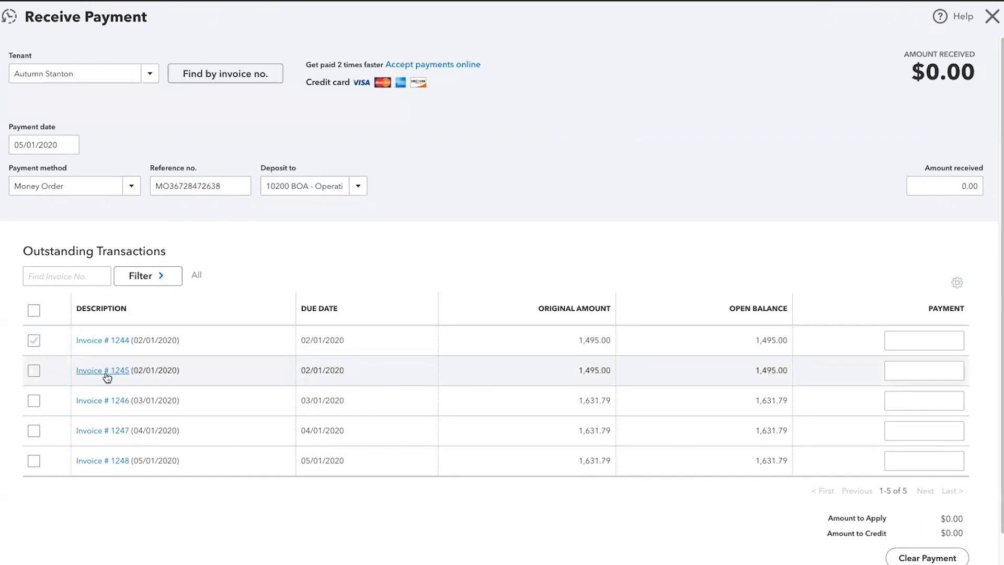
left_click(944, 187)
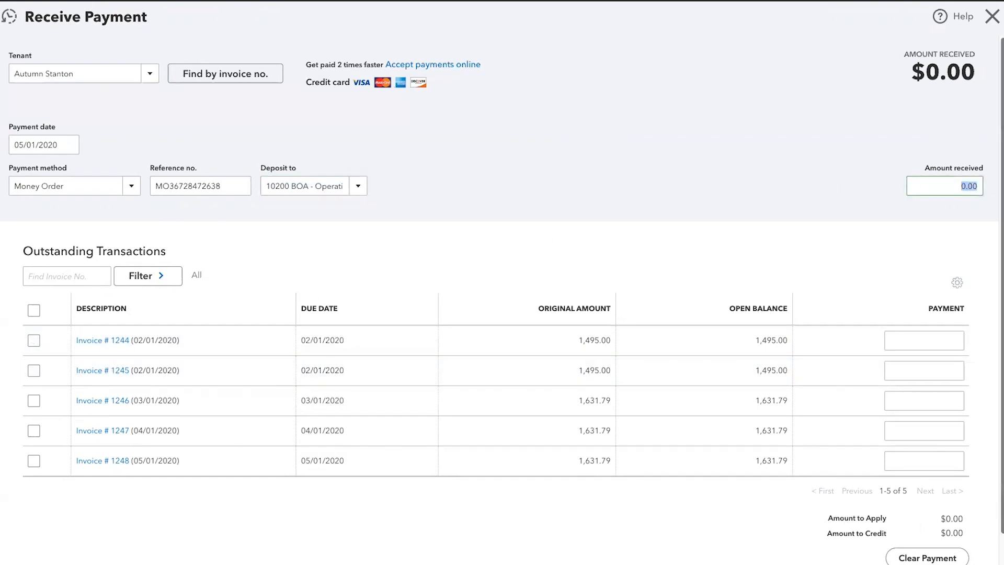
type("1631.79")
key("Tab")
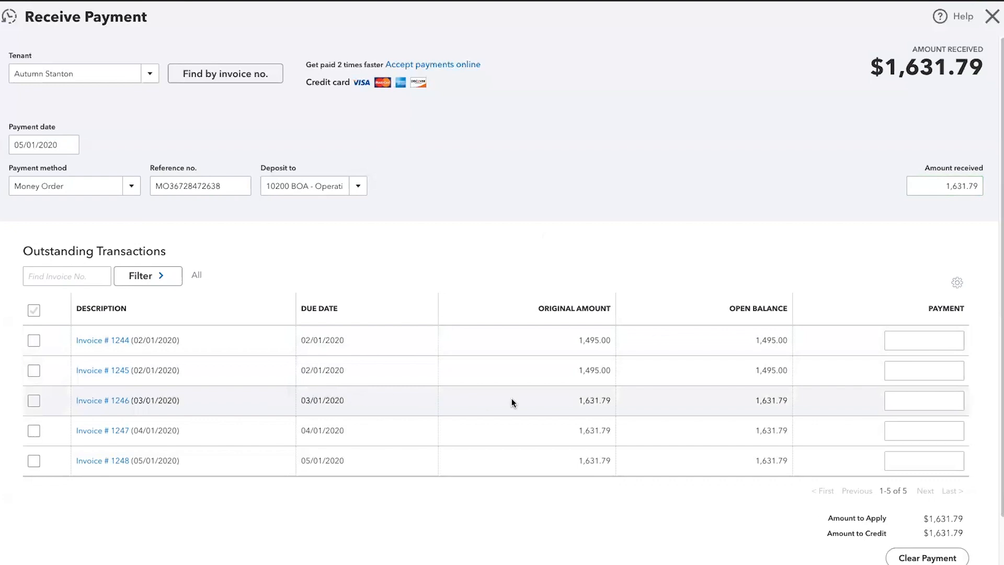
left_click(32, 400)
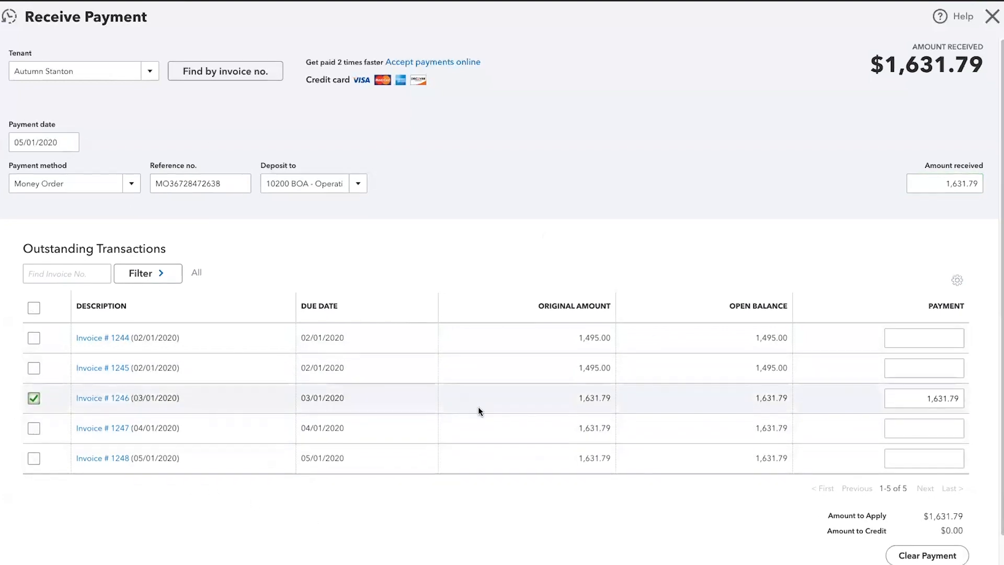
scroll(478, 410, "down", 1)
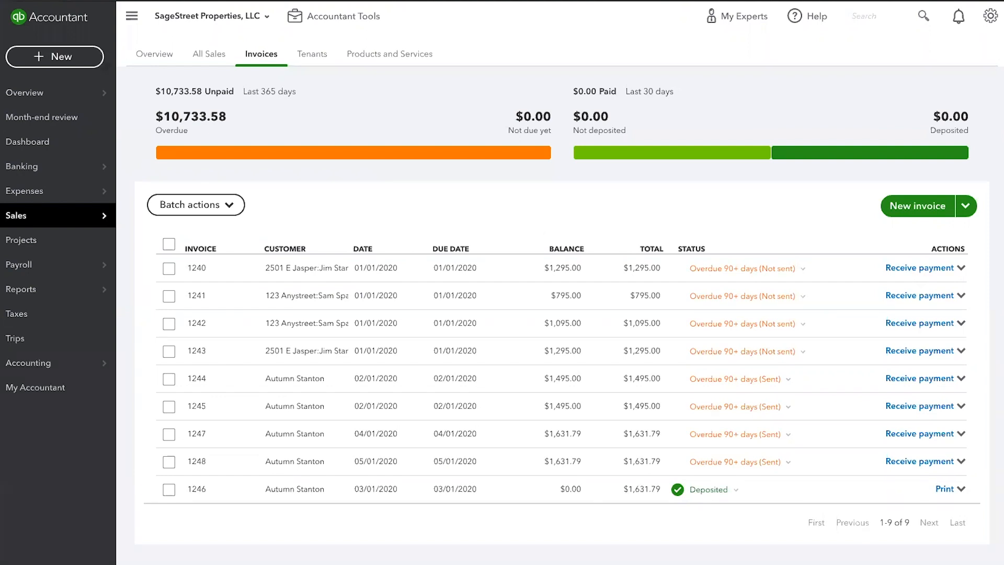
Pay invoice 1248 by check CK1243 dated May 4, 2020, and save it
left_click(912, 464)
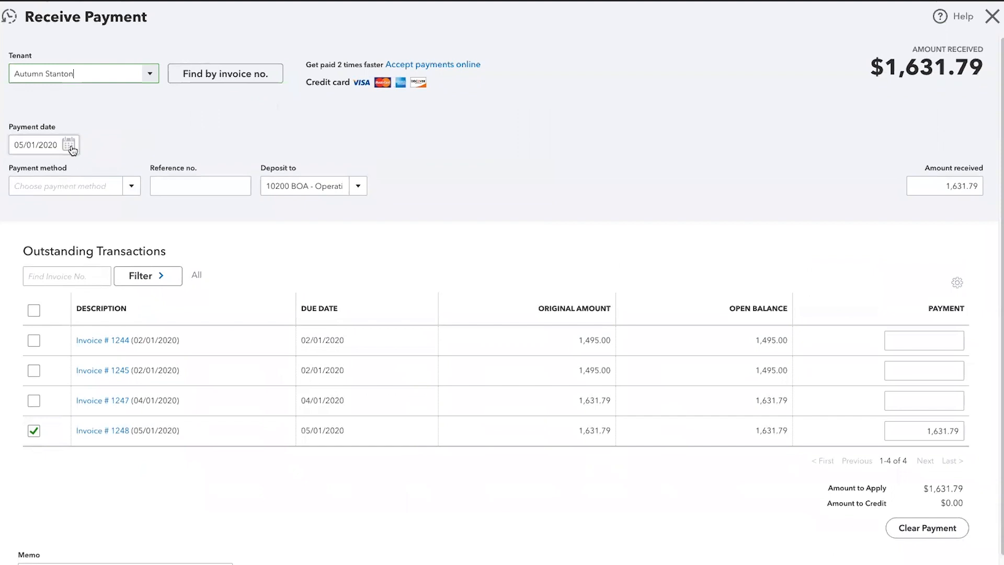
left_click(69, 145)
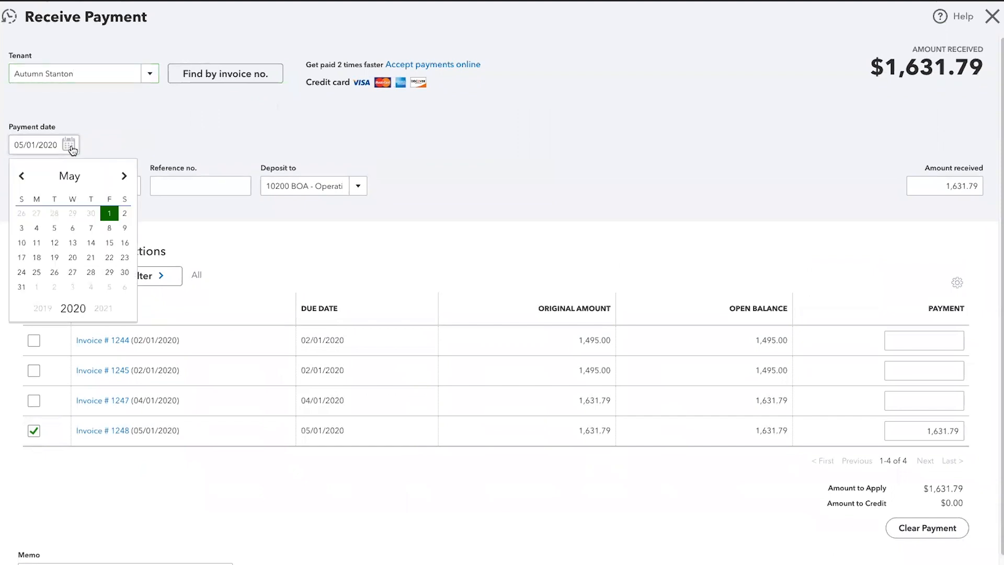
left_click(37, 228)
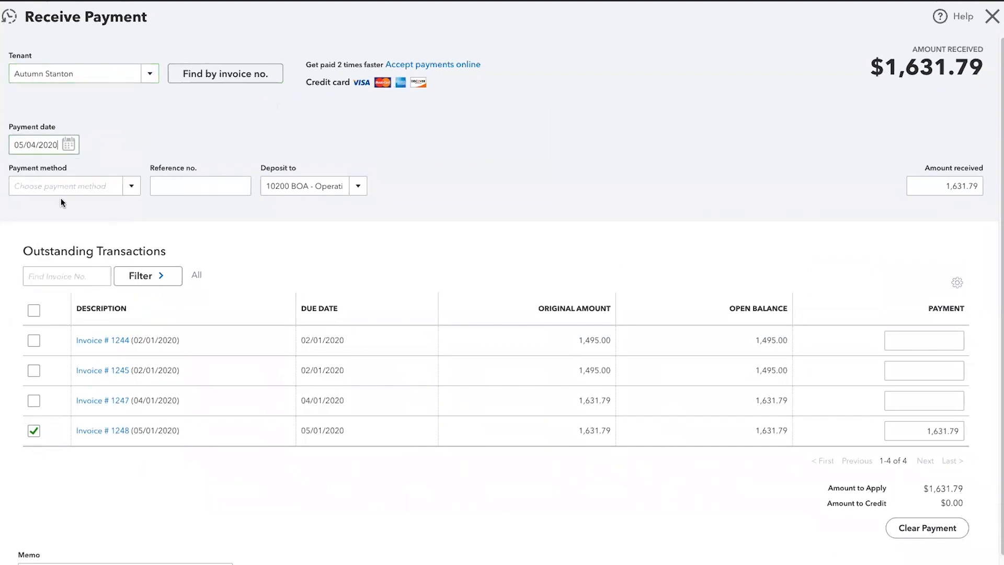
left_click(123, 188)
left_click(33, 252)
left_click(177, 185)
type("CK1243")
key("Tab")
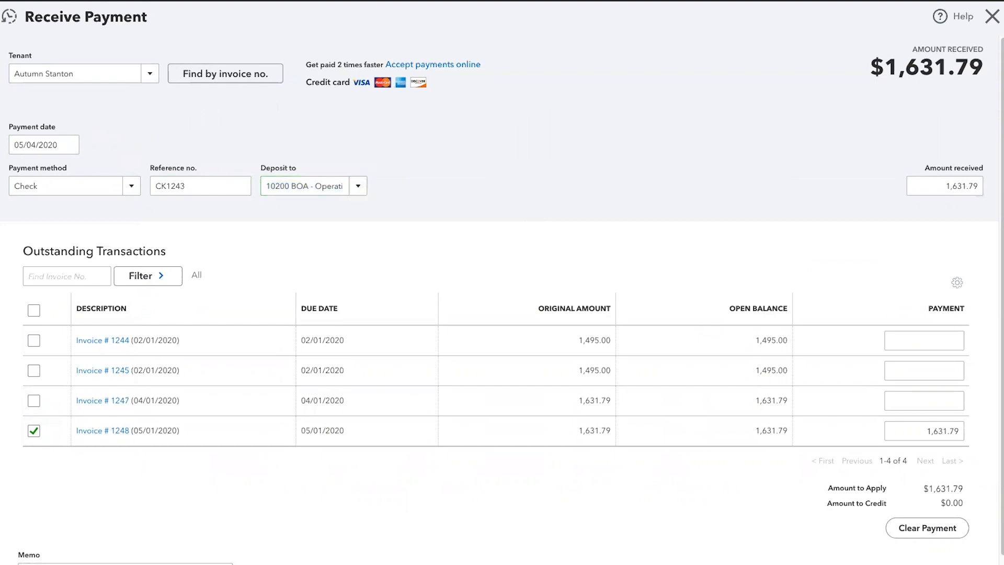
key("ctrl+alt+d")
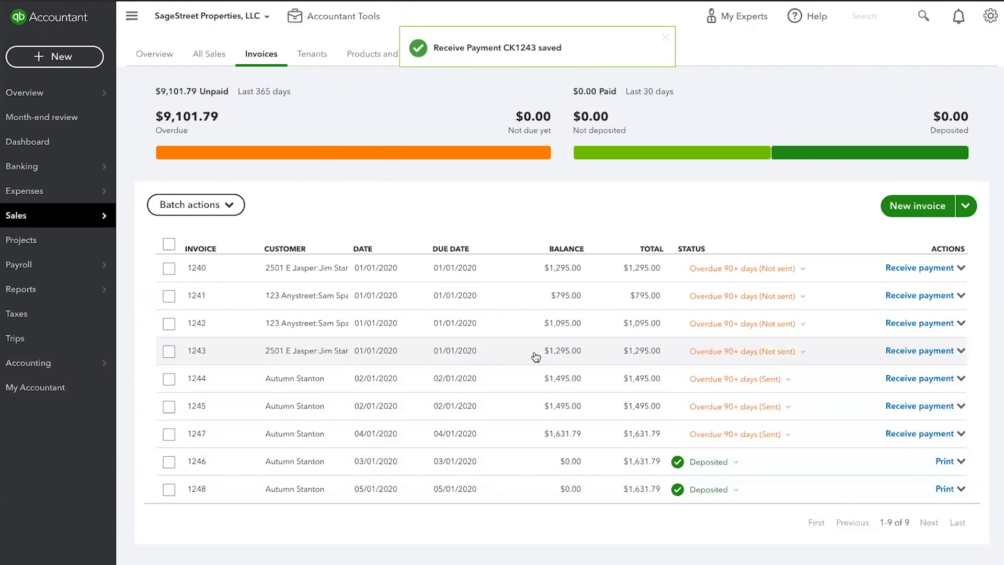
Record a May 2, 2020 check, reference CK9878, applied to invoice 1240 instead of 1243
left_click(929, 351)
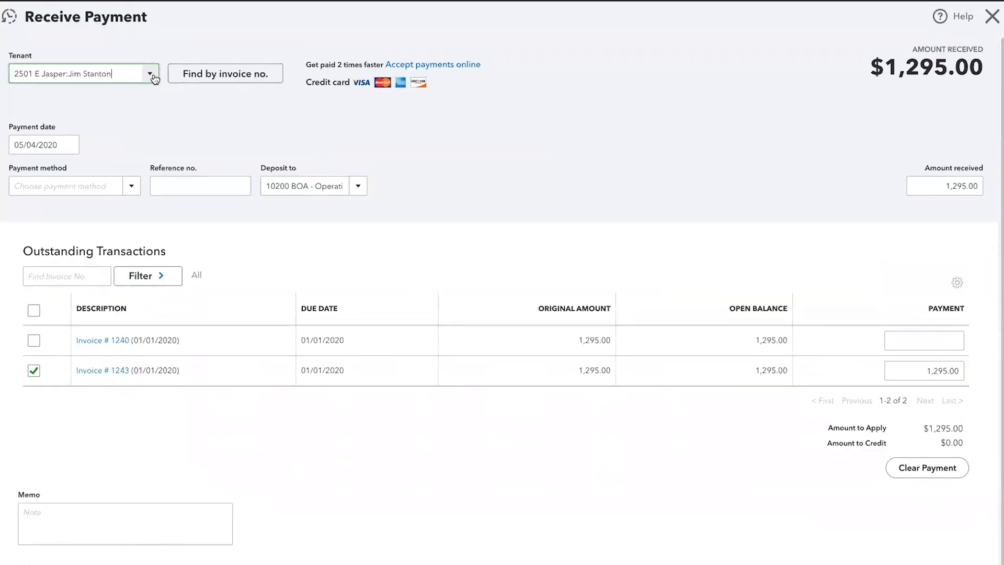
left_click(69, 148)
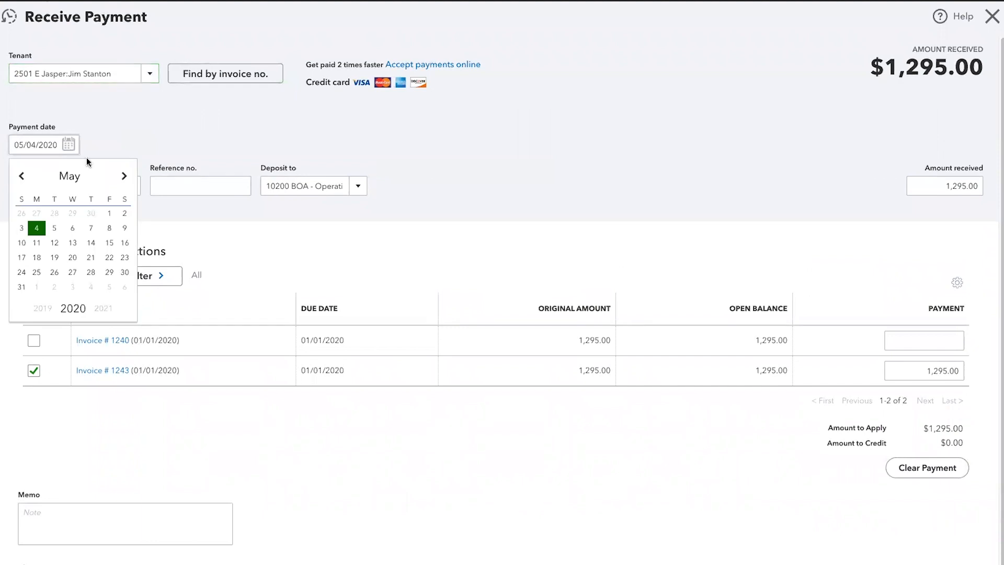
left_click(124, 213)
left_click(131, 185)
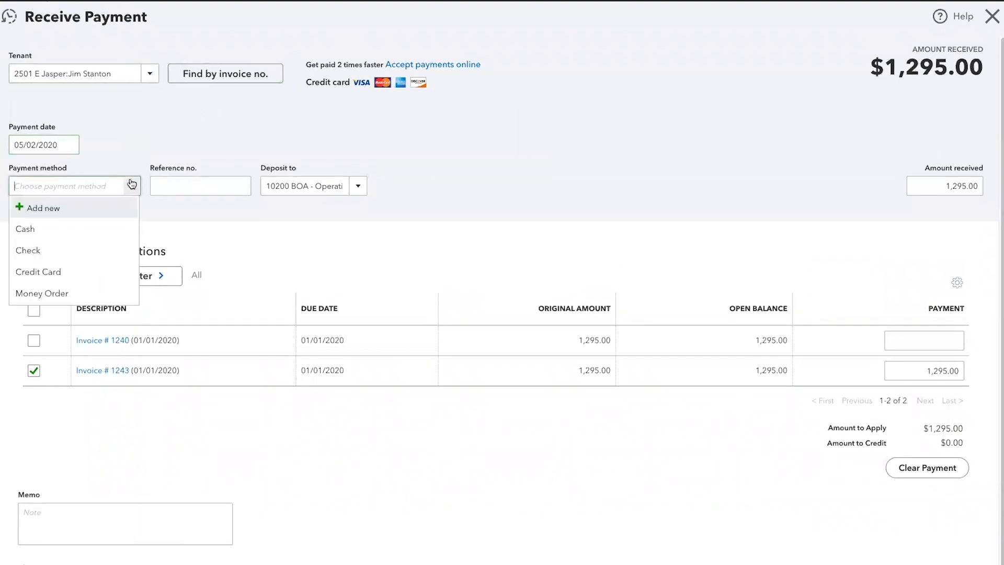
left_click(43, 250)
left_click(173, 181)
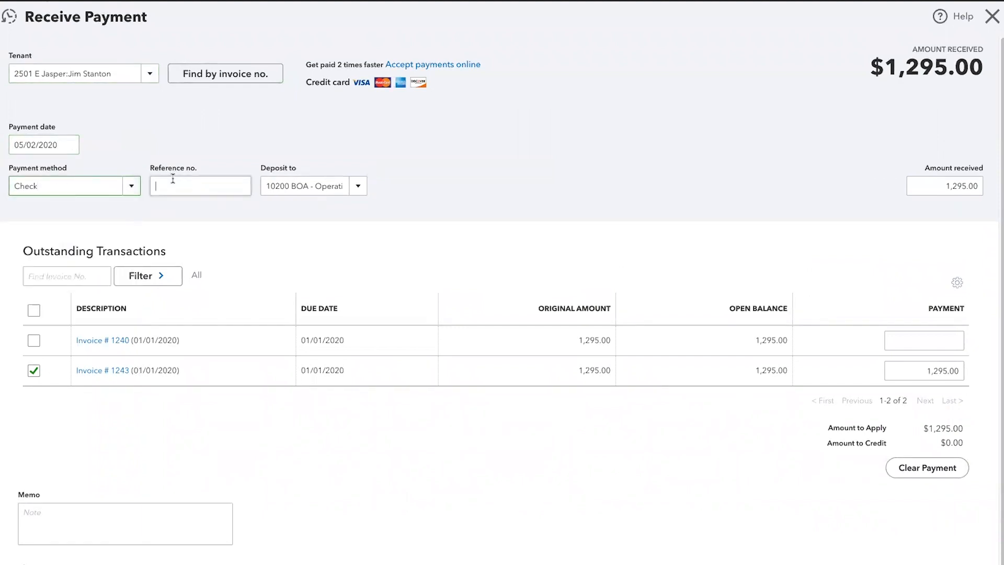
type("CK9878")
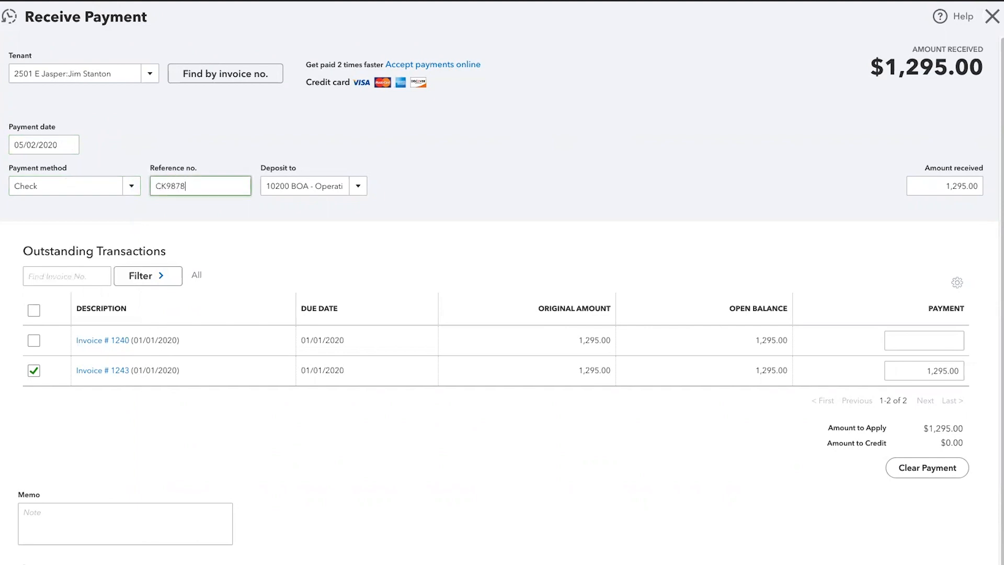
key("Tab")
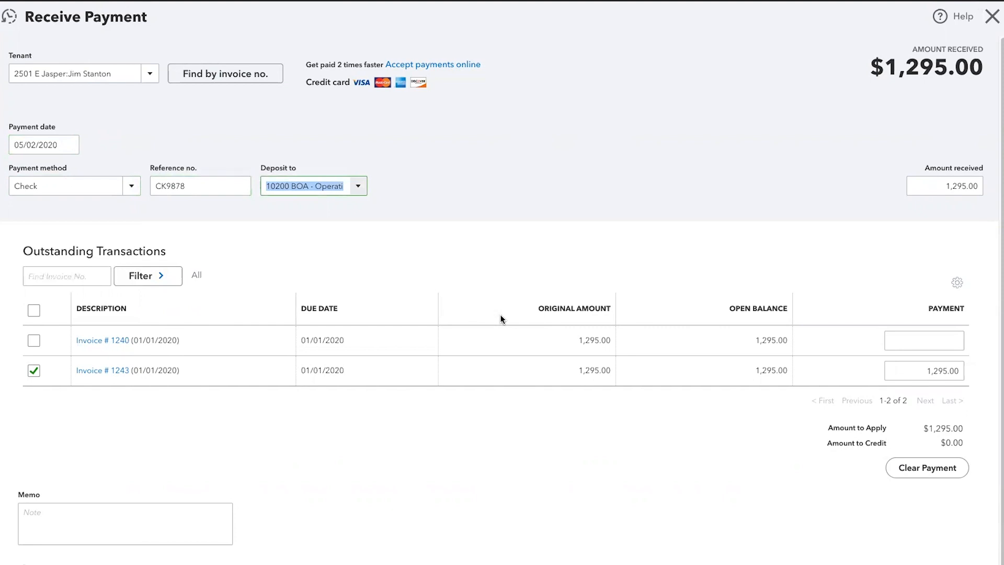
left_click(33, 341)
left_click(34, 370)
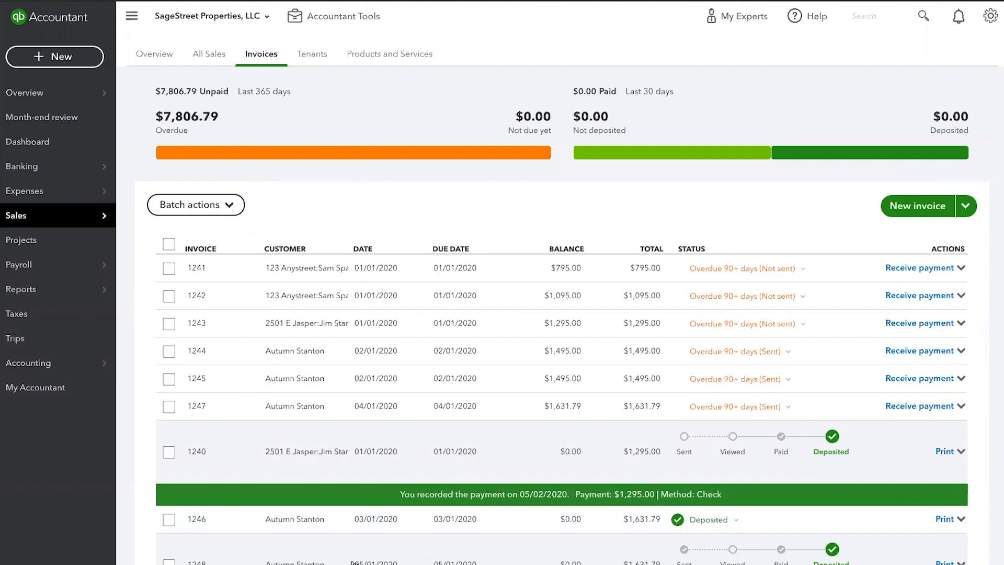
Review and close invoice 1248, then open and discard a payment form for invoice 1247
left_click(284, 562)
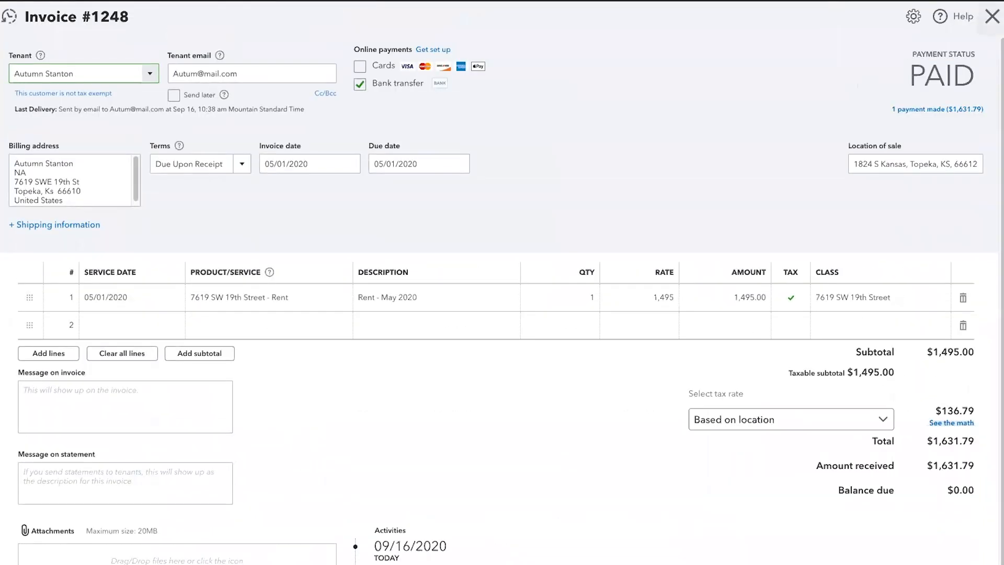
left_click(992, 16)
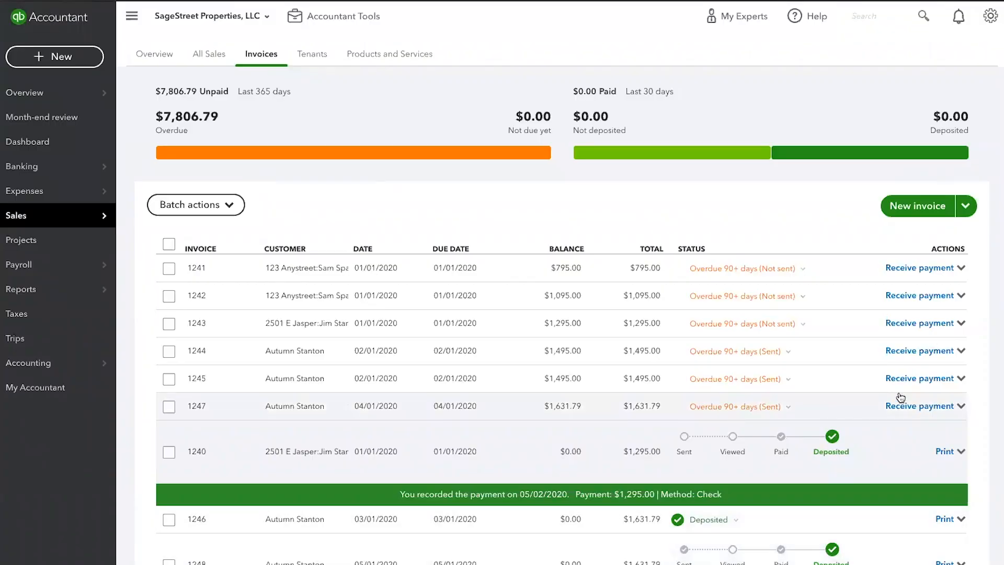
left_click(903, 407)
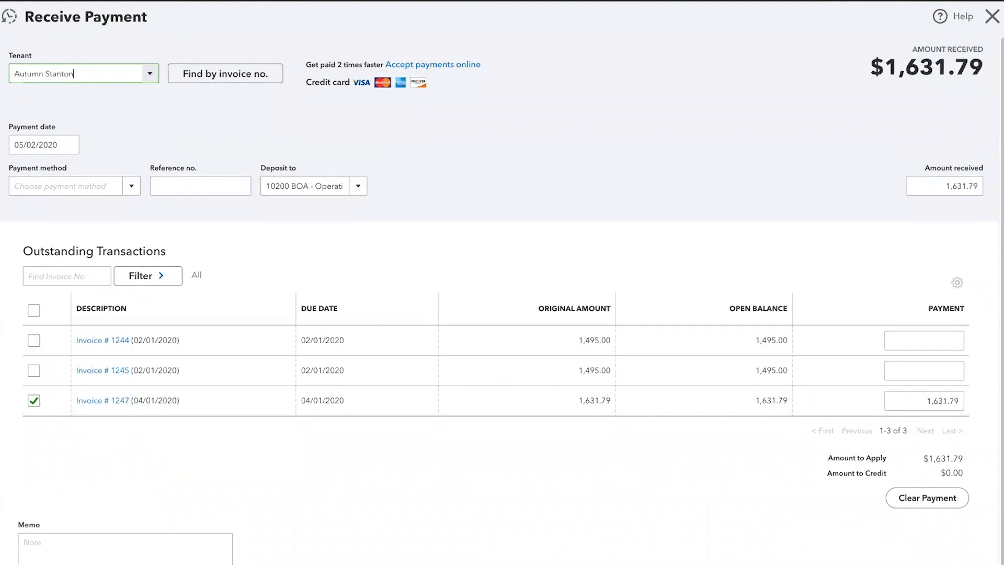
left_click(992, 16)
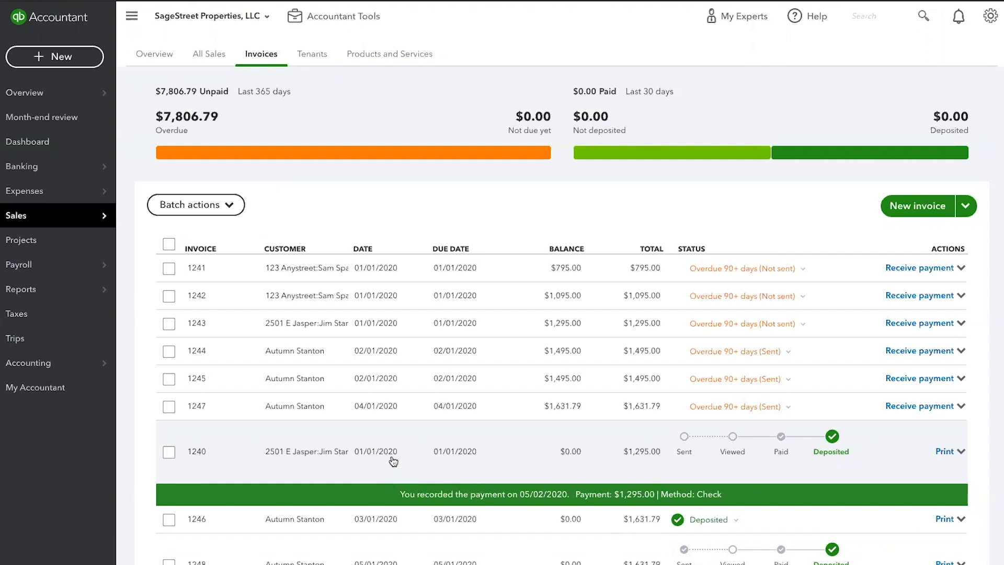
Start invoice 1241's payment as a check dated May 13, 2020, reference 1313
left_click(921, 272)
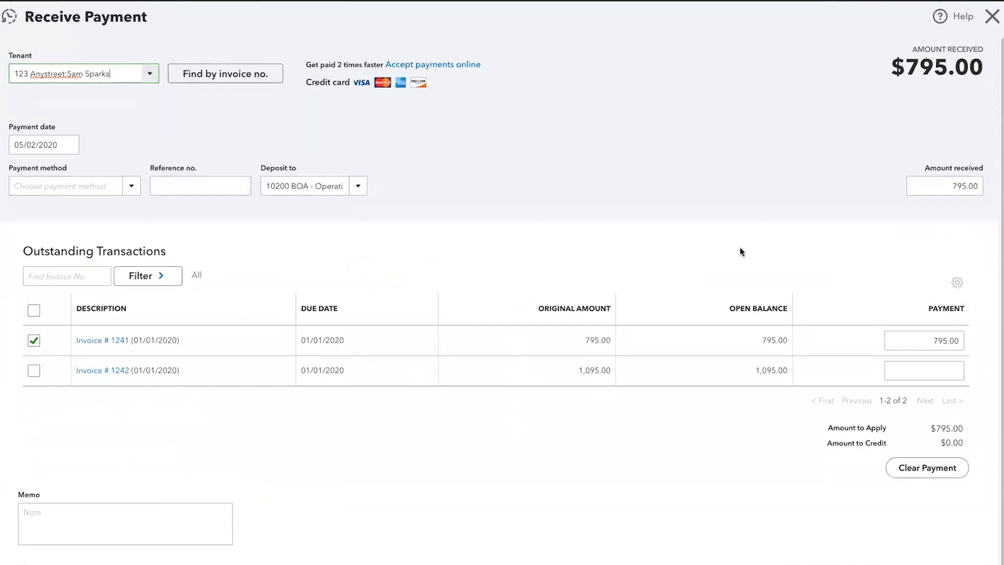
left_click(68, 150)
left_click(73, 244)
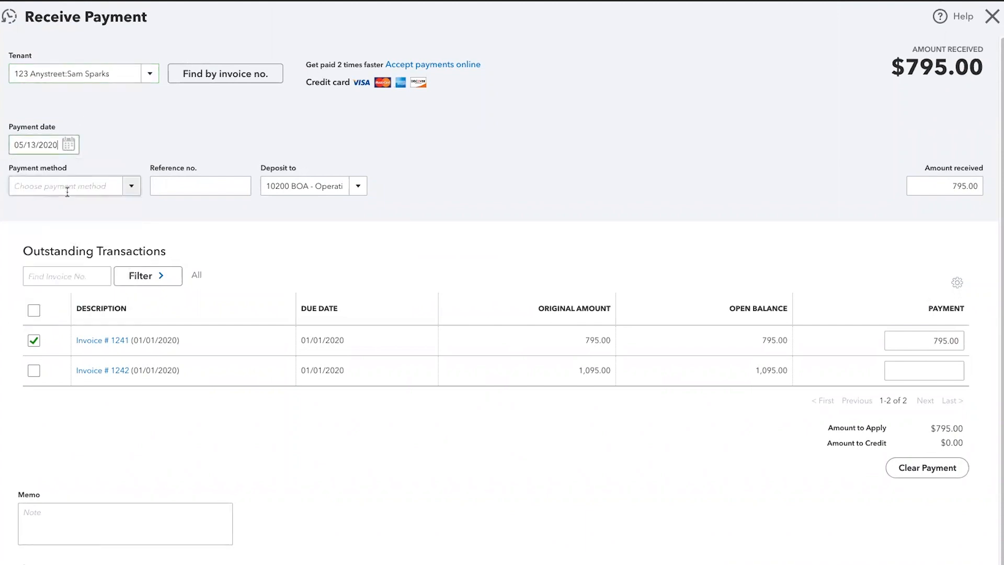
left_click(67, 189)
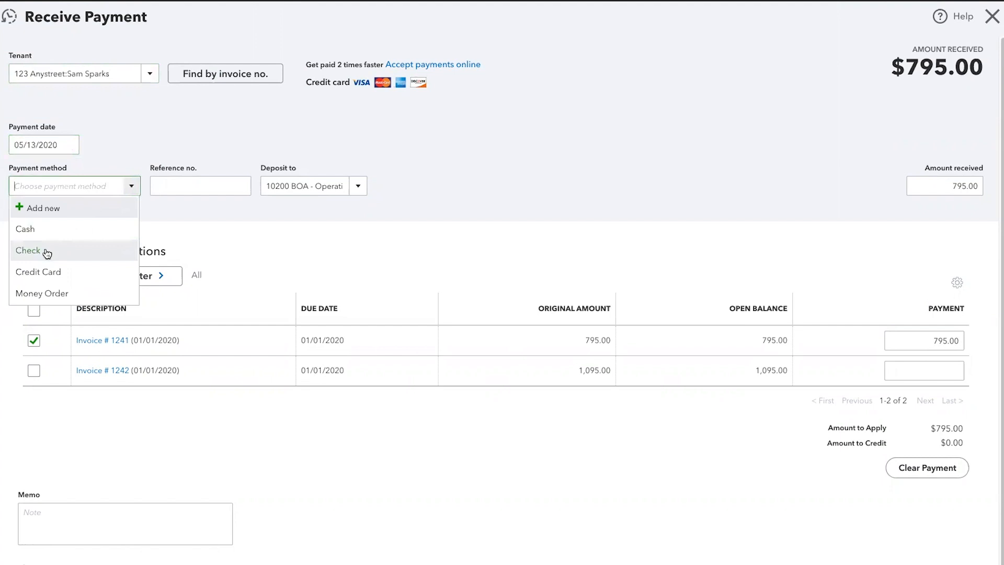
left_click(54, 245)
left_click(197, 186)
type("1313")
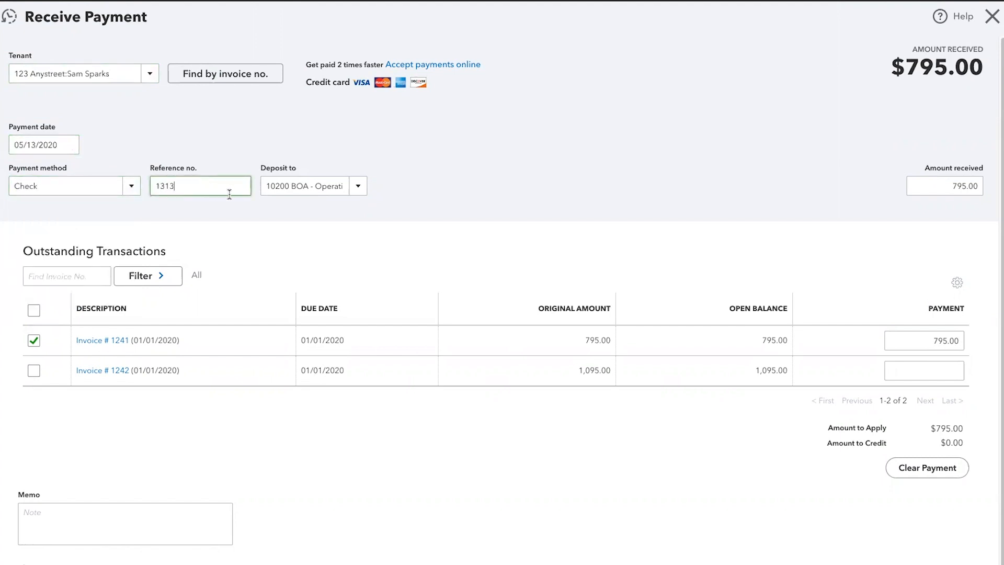
key("Tab")
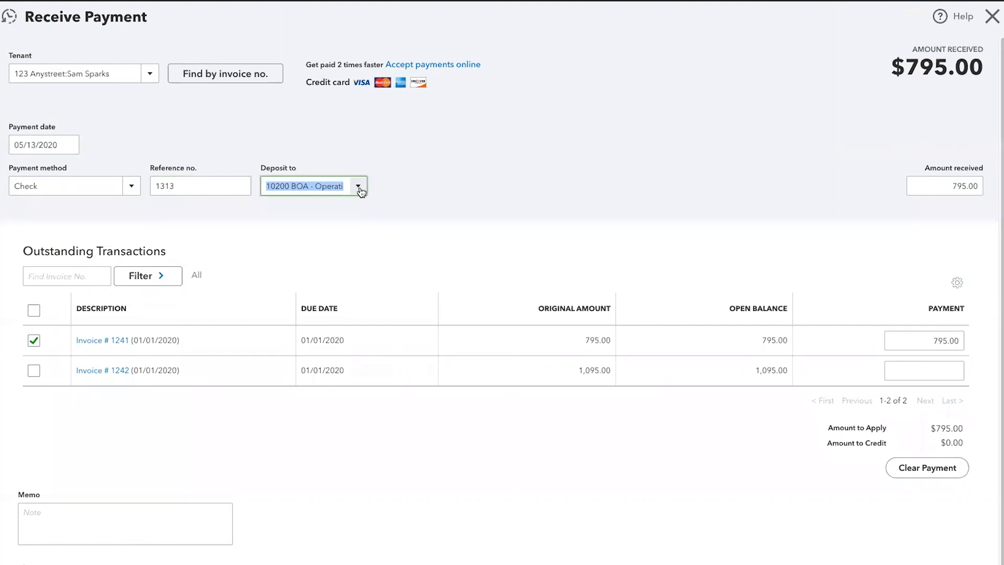
Deposit it to 12000 Undeposited Funds, save, and return to the invoice list
left_click(359, 187)
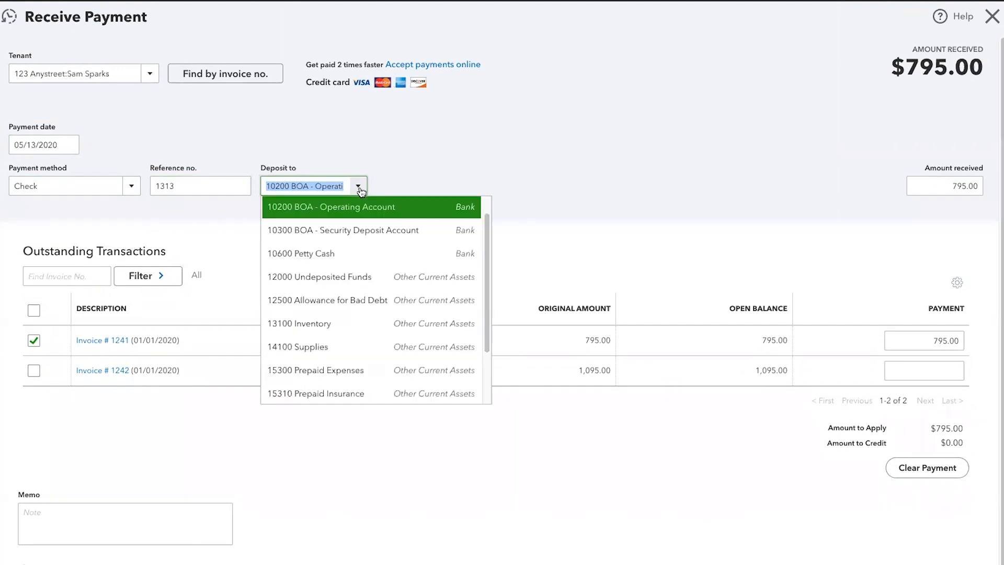
mouse_move(488, 274)
left_mouse_down()
mouse_move(489, 258)
mouse_move(488, 275)
left_mouse_up()
left_click(348, 279)
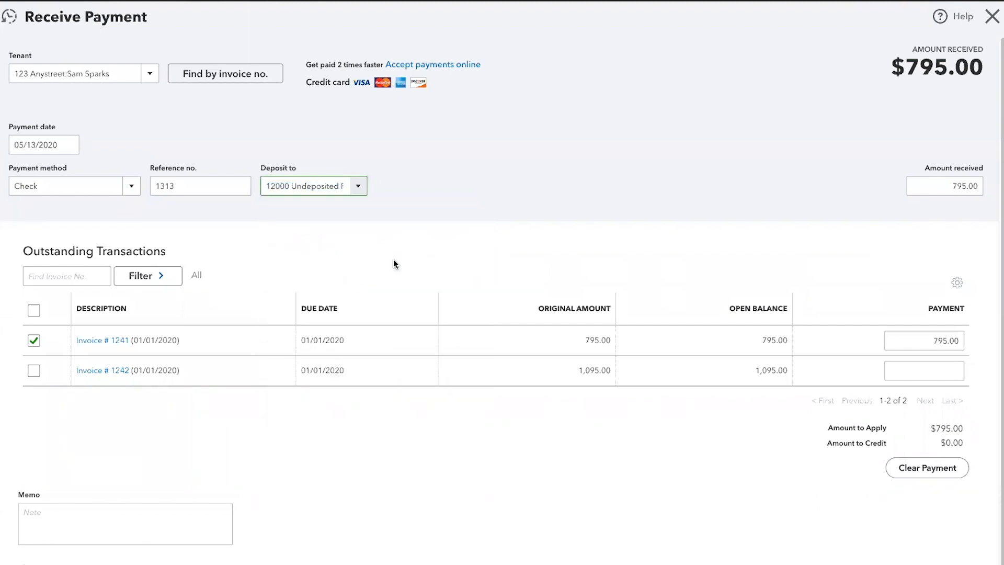
key("Tab")
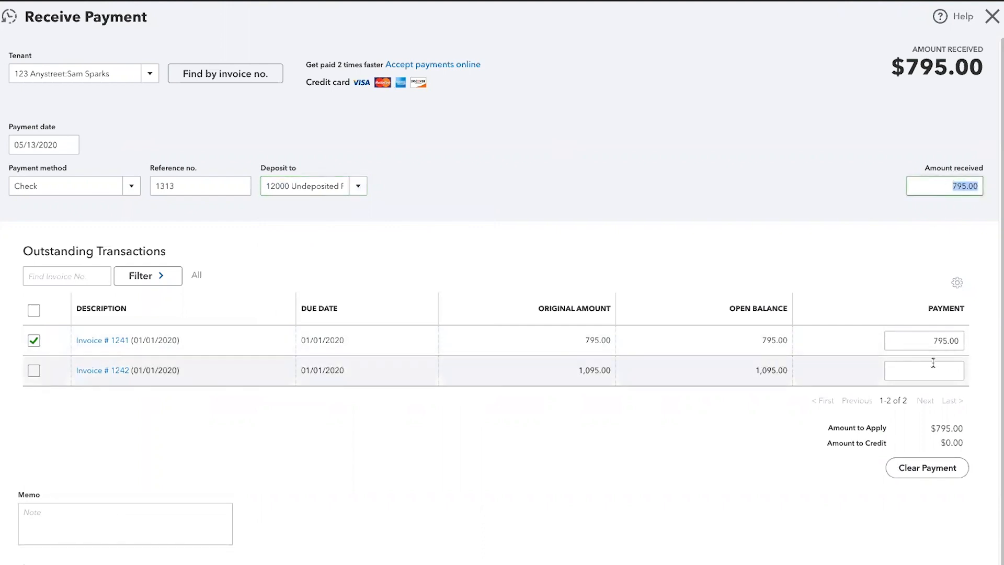
key("Tab")
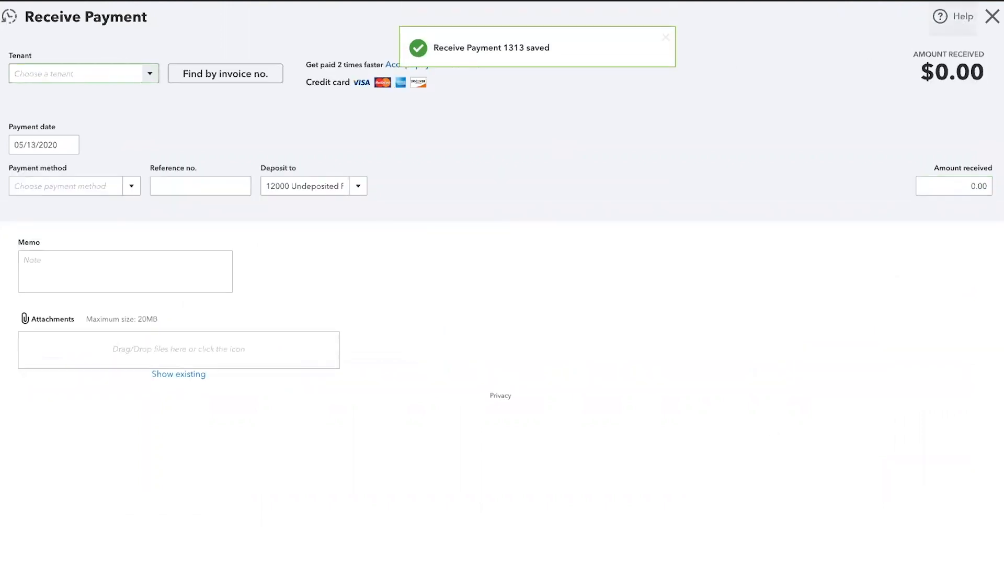
left_click(992, 16)
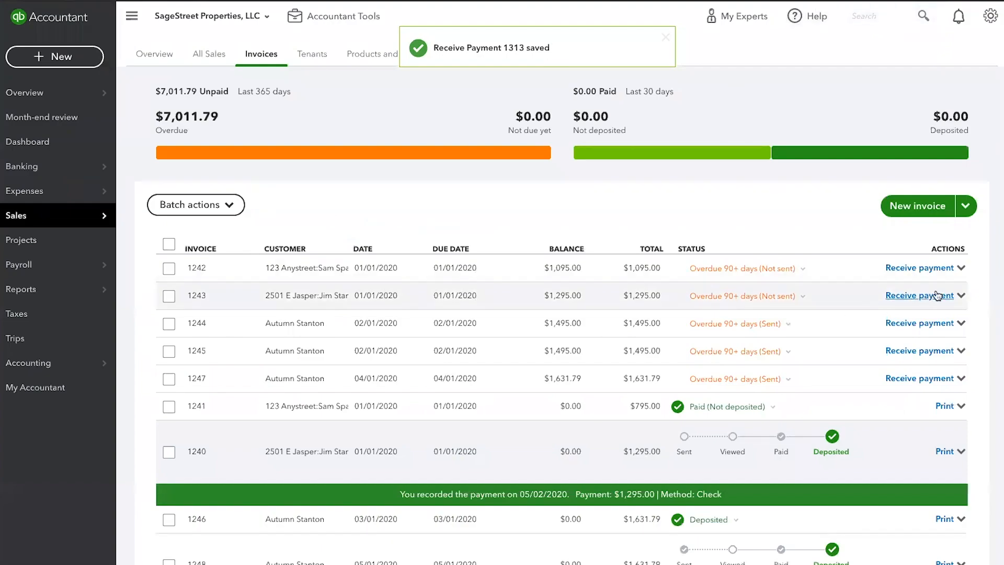
Pay invoice 1244 by check, reference CK0989, keeping 12000 Undeposited Funds as the deposit account
left_click(932, 327)
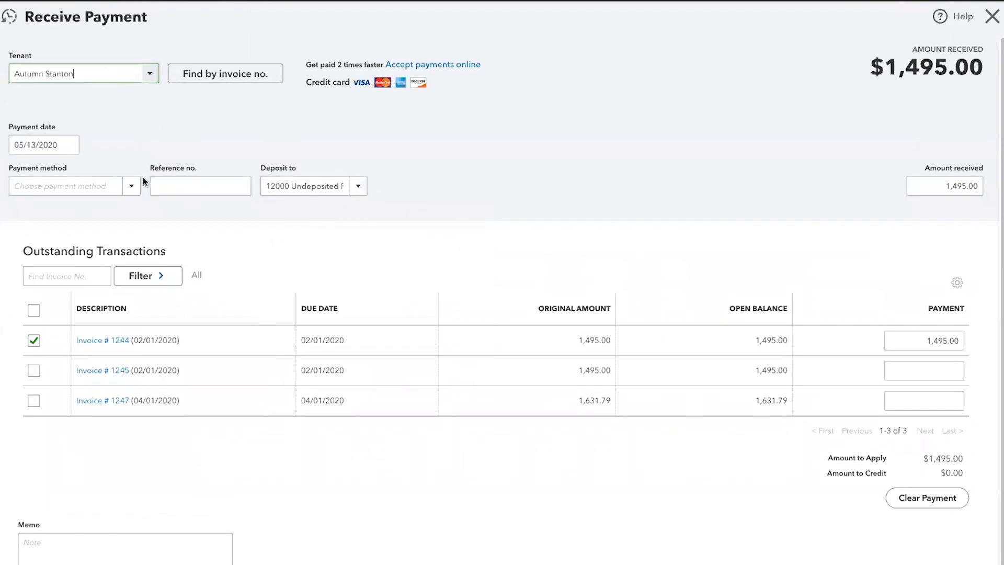
left_click(131, 190)
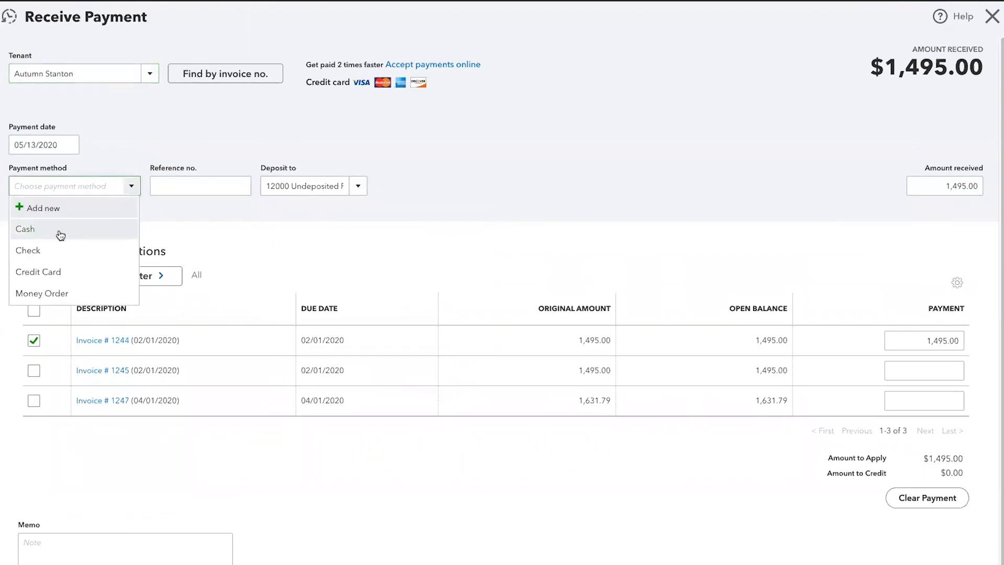
left_click(58, 247)
left_click(167, 188)
type("CK0989")
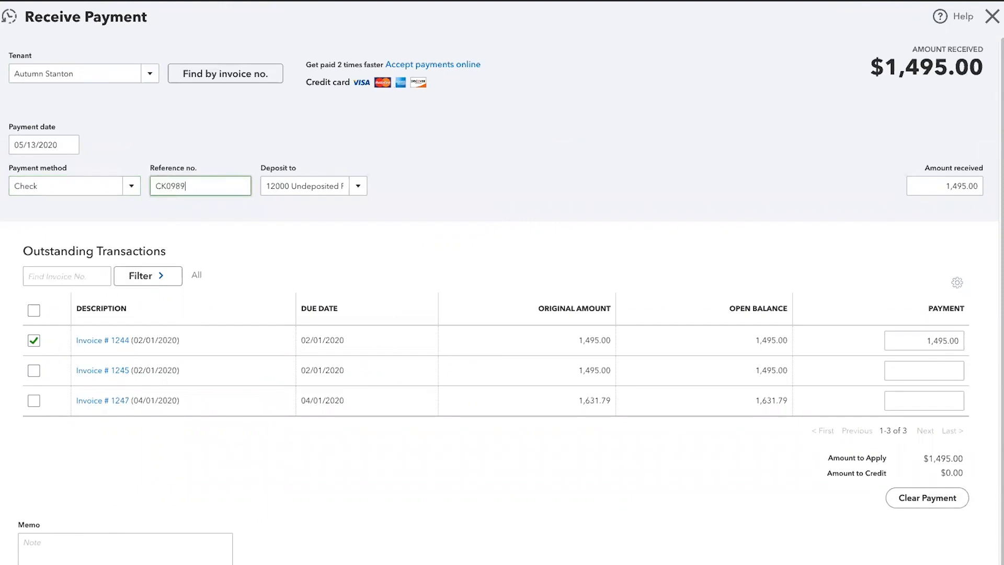
key("Tab")
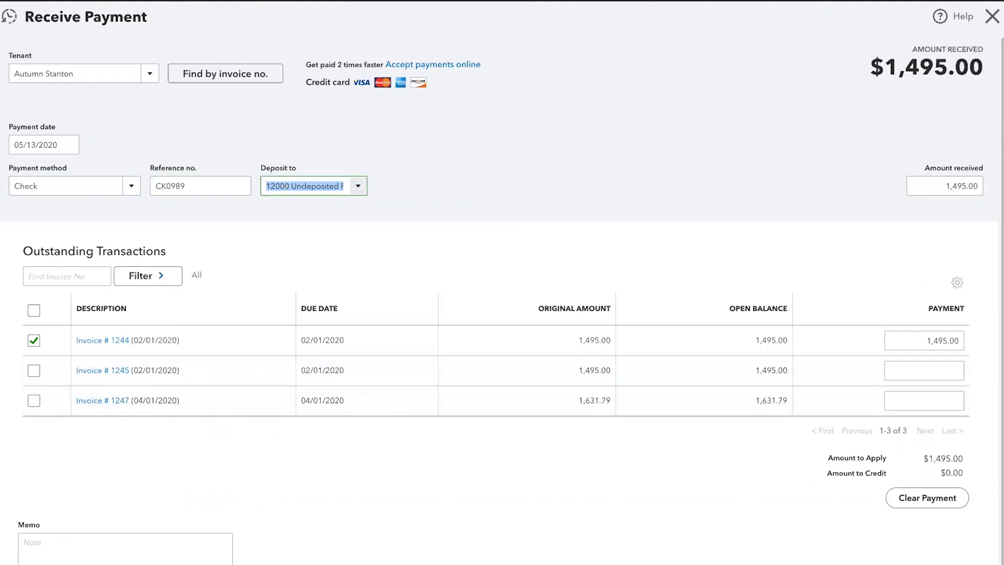
left_click(413, 183)
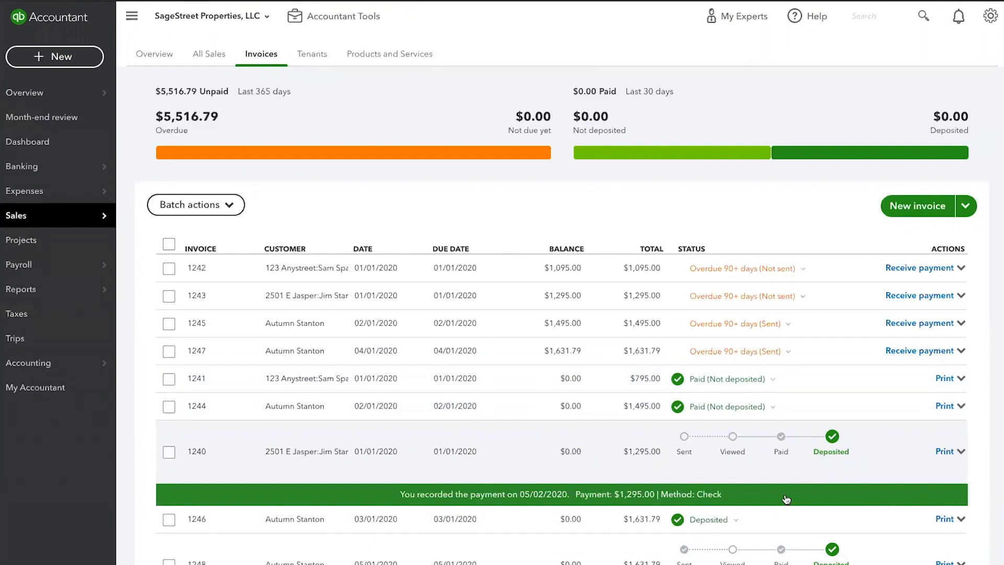
Create a 05/15/2020 bank deposit including the $795.00 and $1,495.00 payments
left_click(69, 63)
left_click(465, 131)
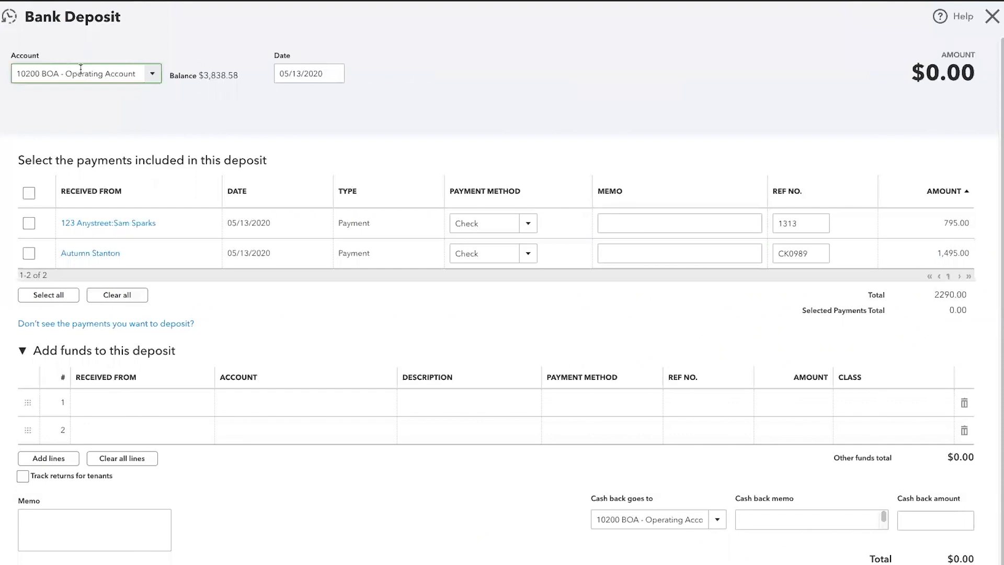
left_click(334, 76)
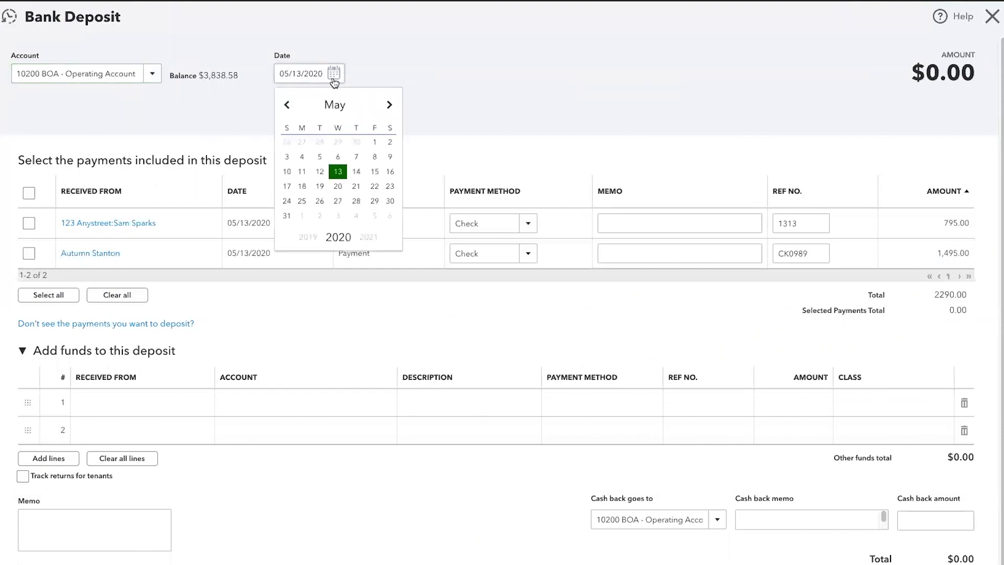
left_click(374, 172)
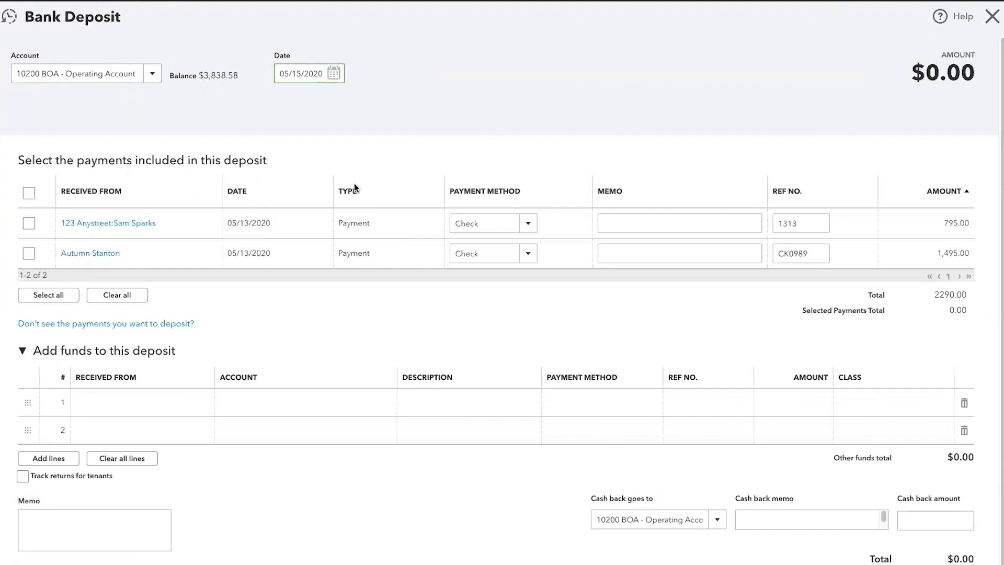
left_click(29, 223)
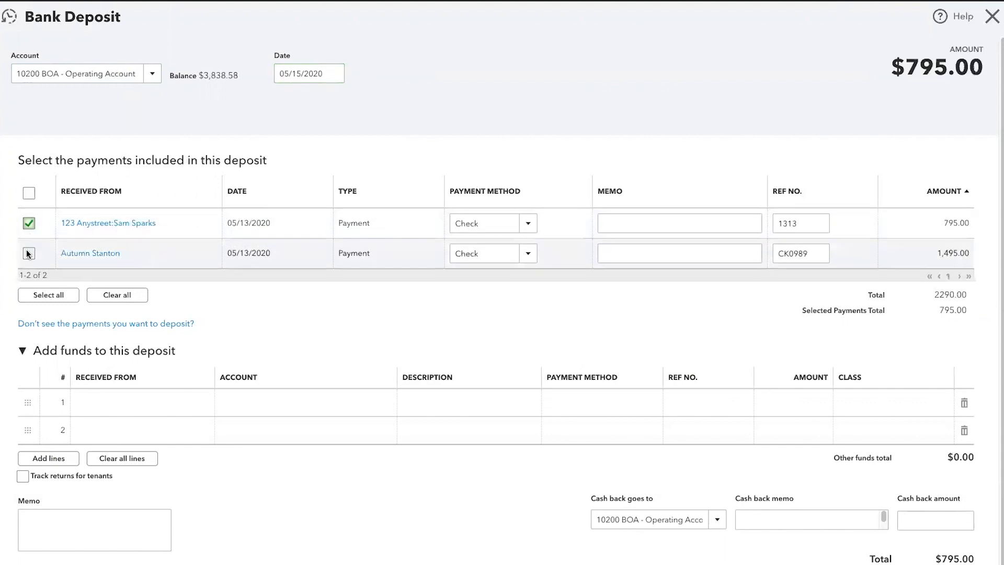
left_click(29, 254)
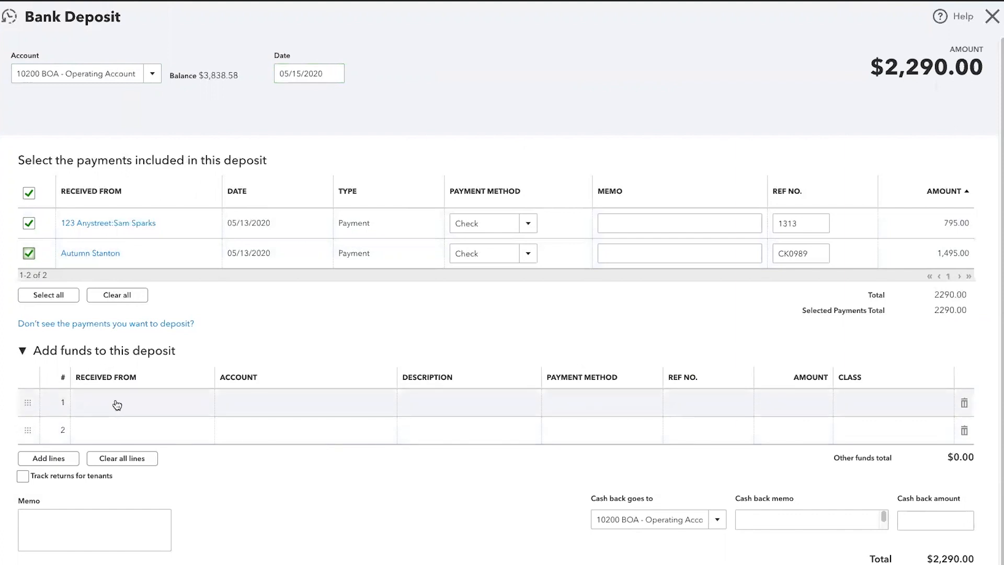
Collapse the Add funds to this deposit section and enter memo DEP001
left_click(23, 351)
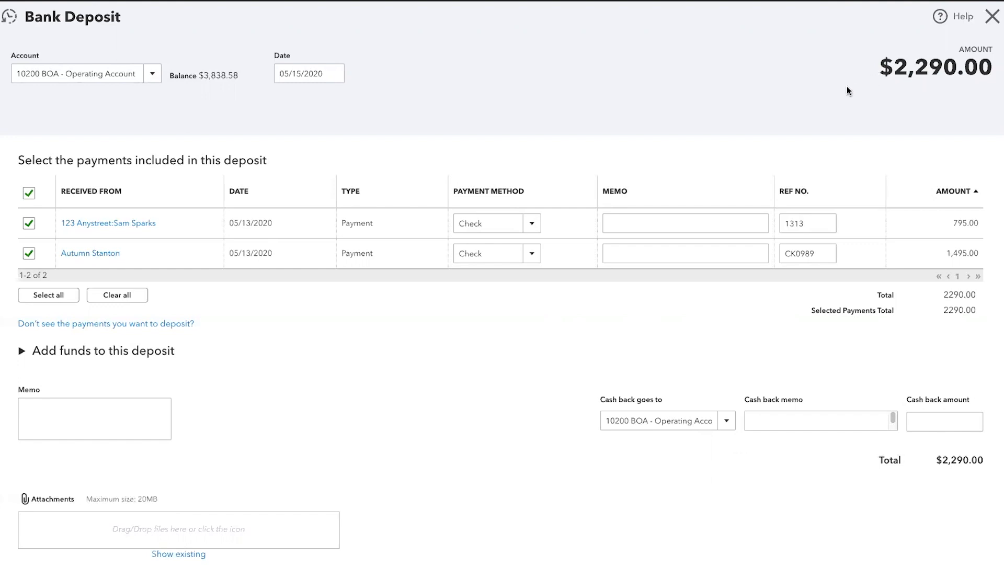
left_click(71, 412)
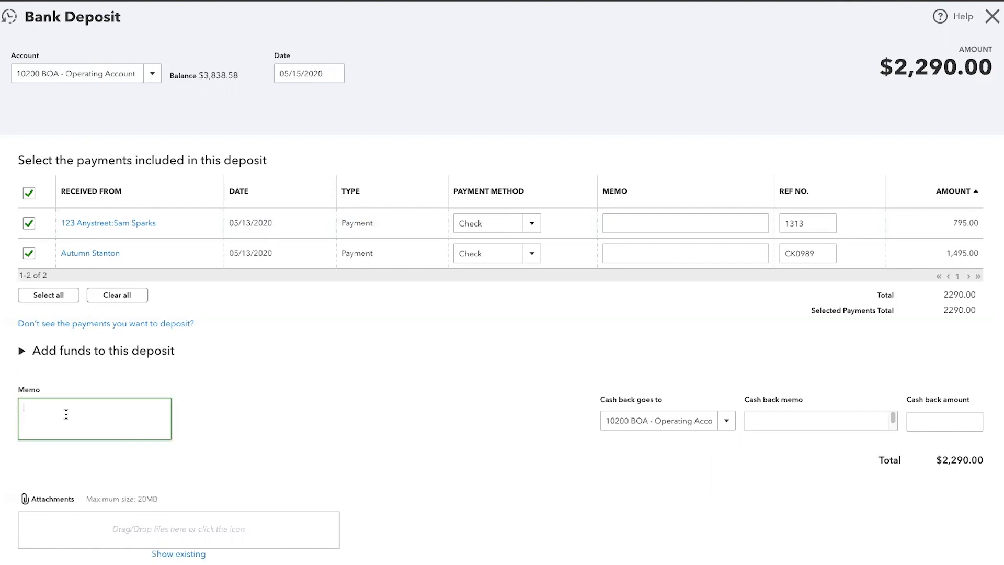
type("DEP001")
key("Tab")
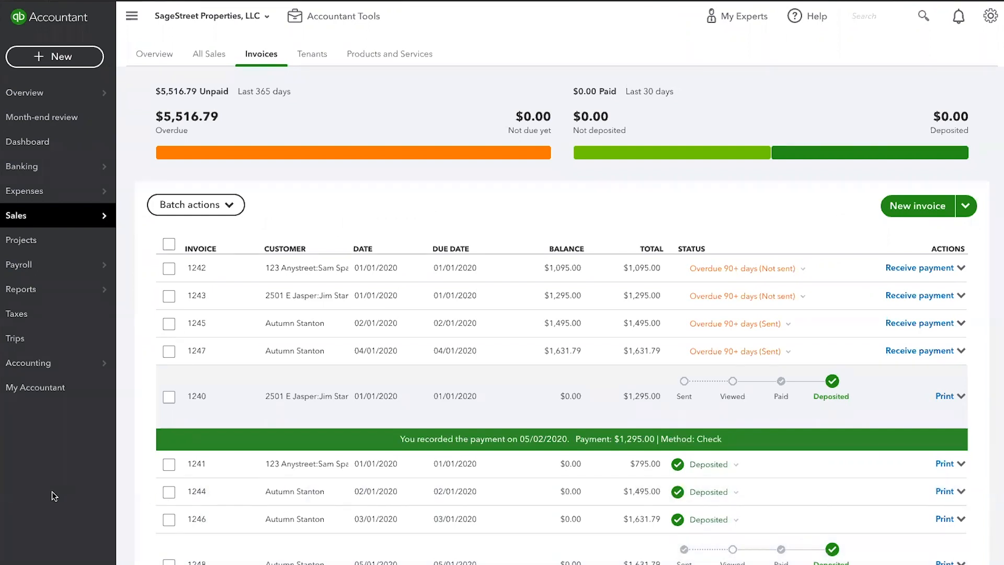
From the Chart of Accounts, start reconciling 10200 BOA - Operating Account
mouse_move(33, 300)
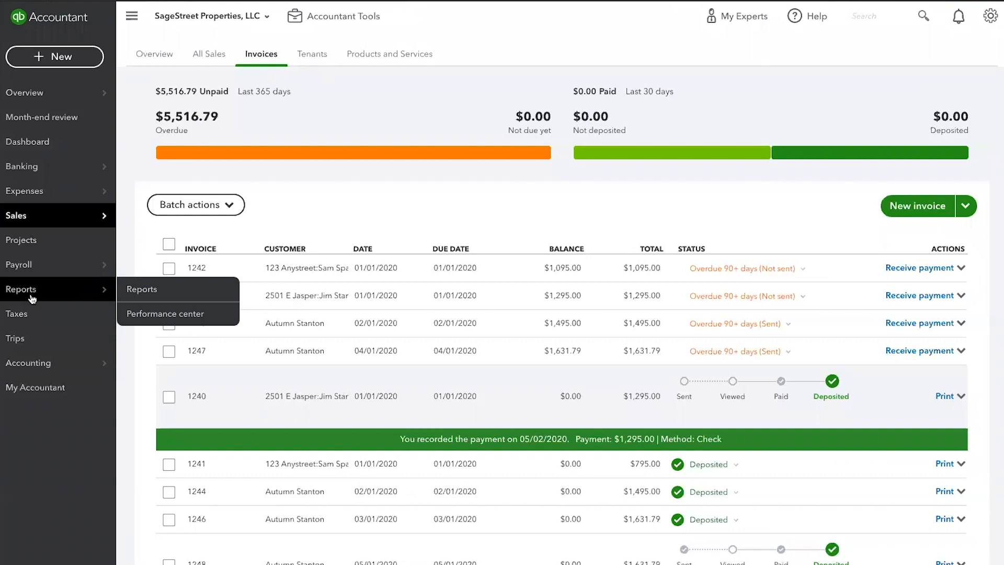
left_click(43, 361)
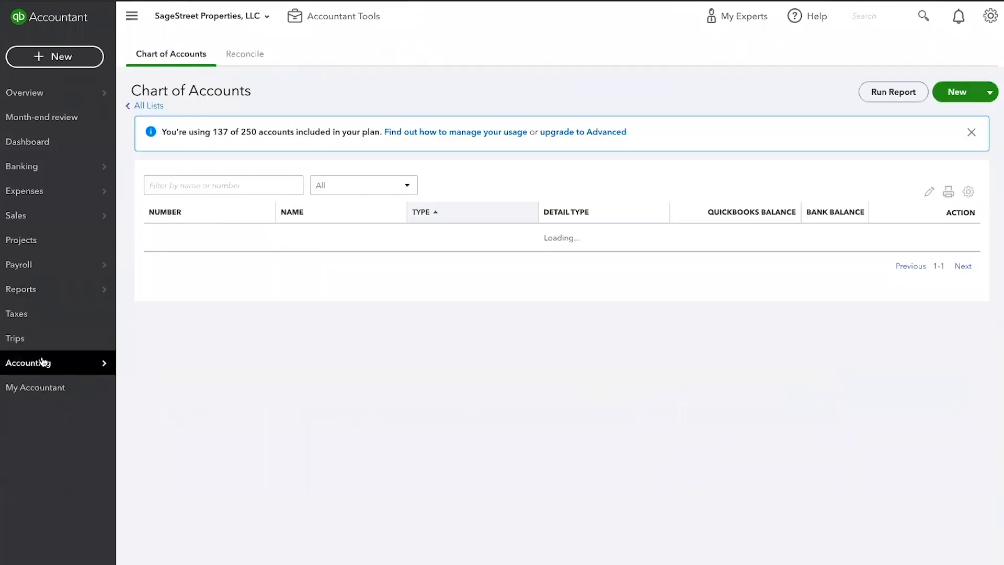
left_click(244, 52)
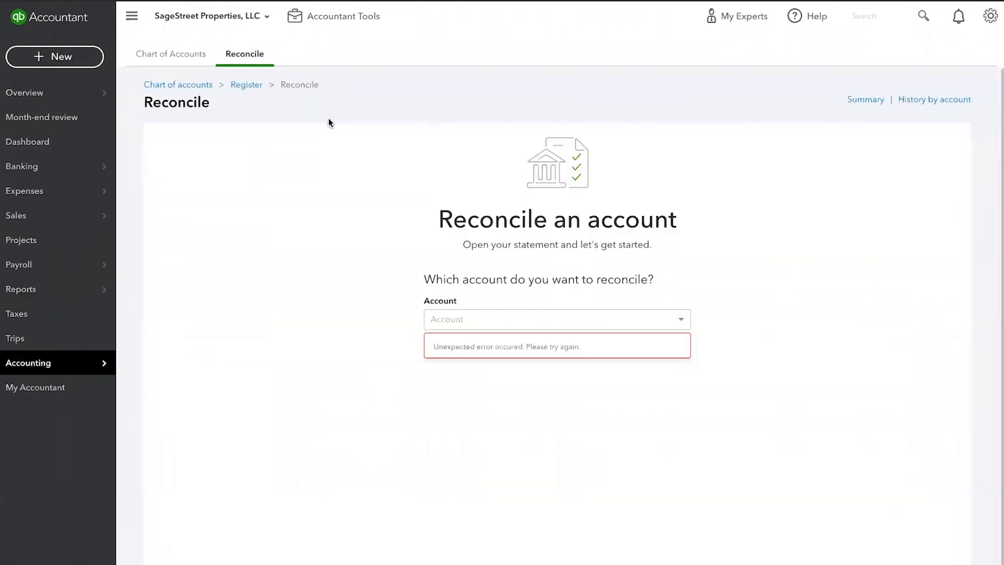
left_click(470, 320)
left_click(475, 345)
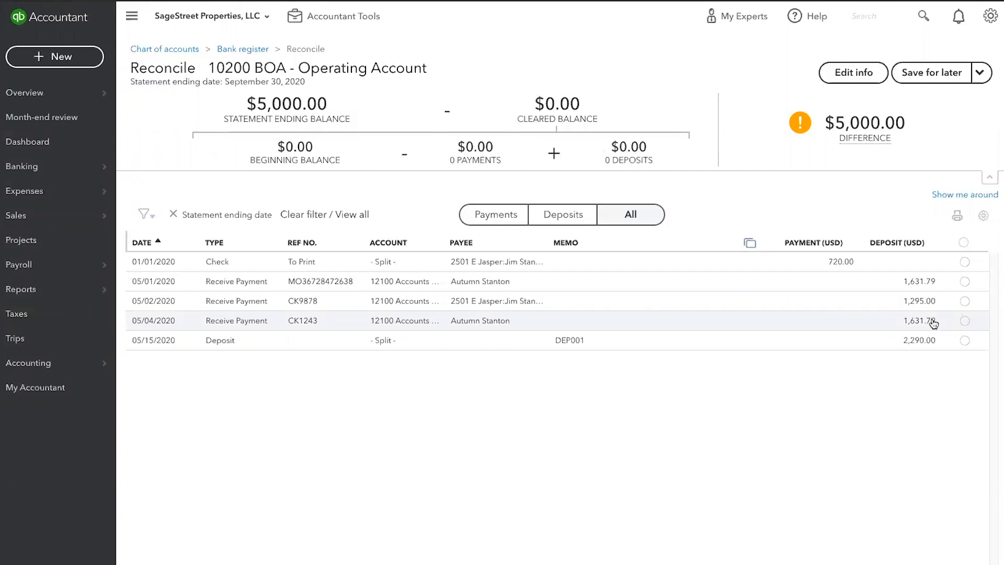
left_click(574, 341)
left_click(379, 340)
left_click(494, 346)
left_click(818, 409)
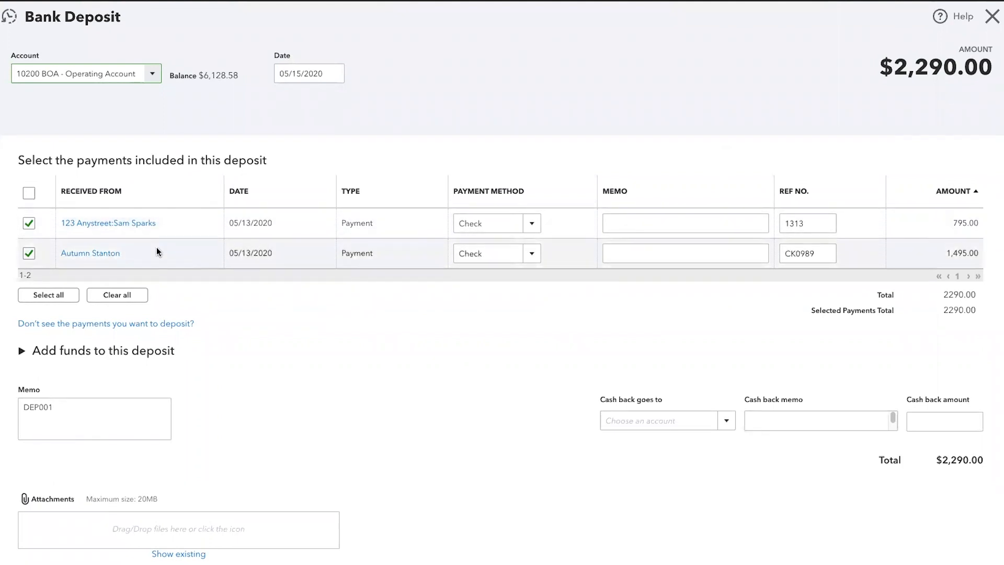
left_click(991, 18)
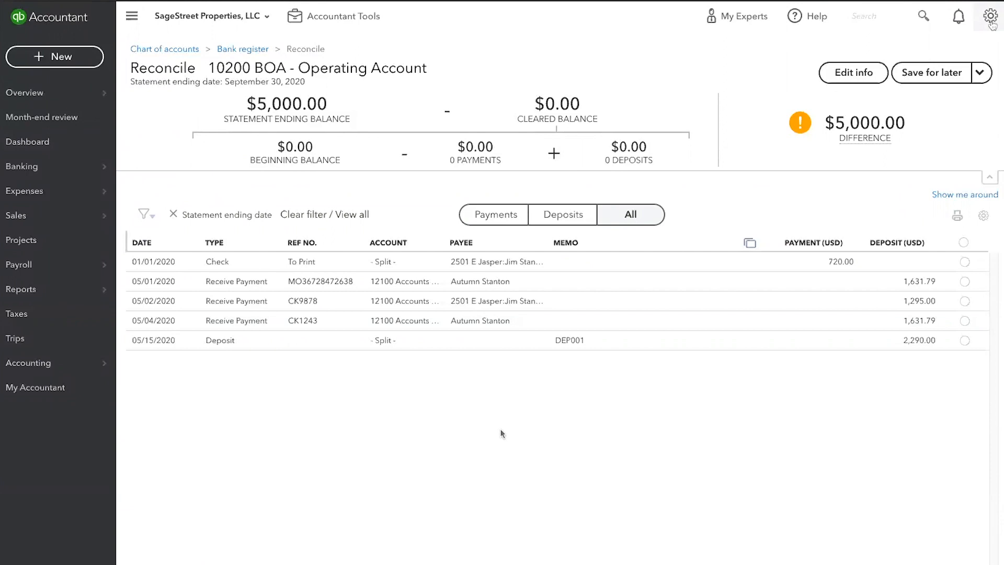